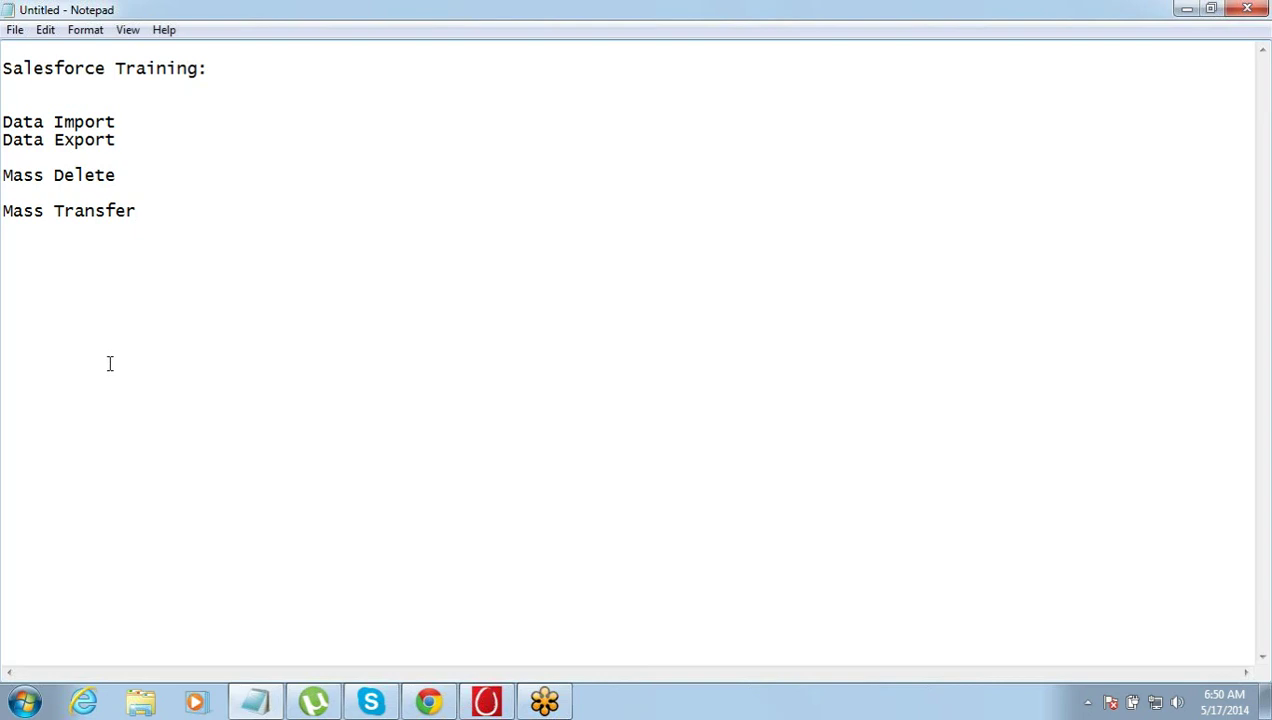
Switch to Salesforce in Chrome and view the second listed Accenture account and the first recent contact to examine their owners
click(428, 702)
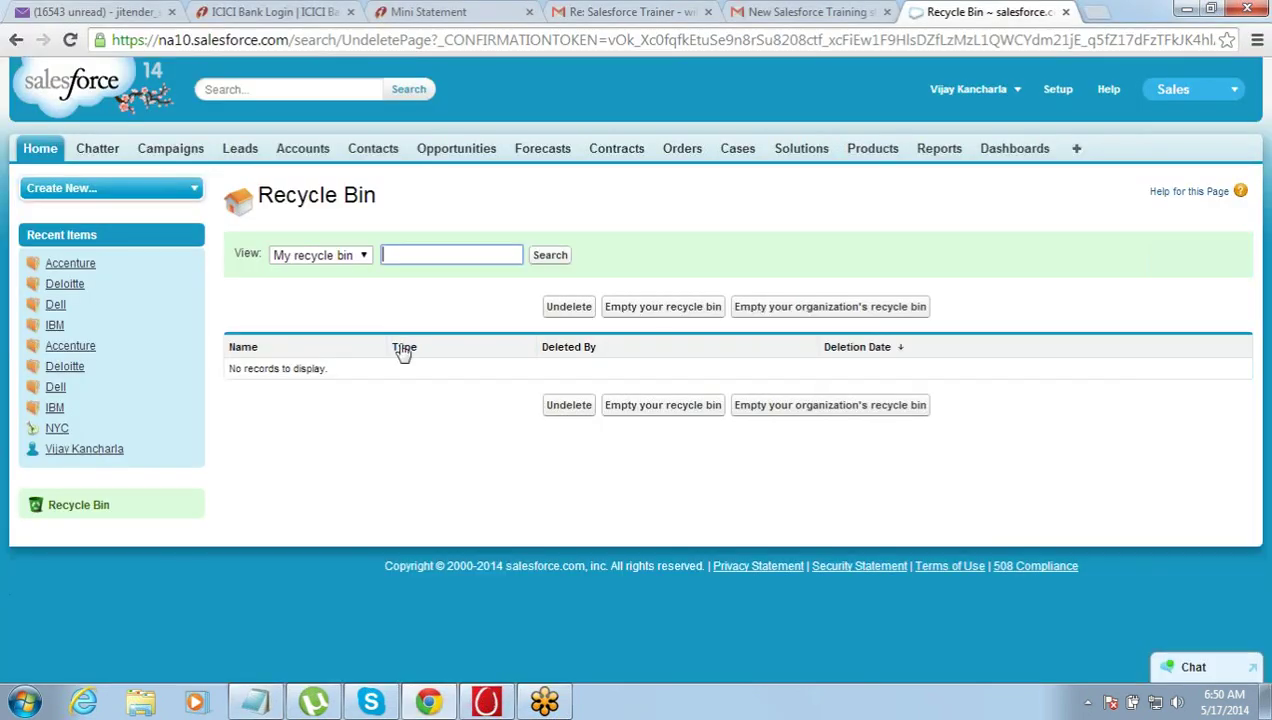
click(310, 150)
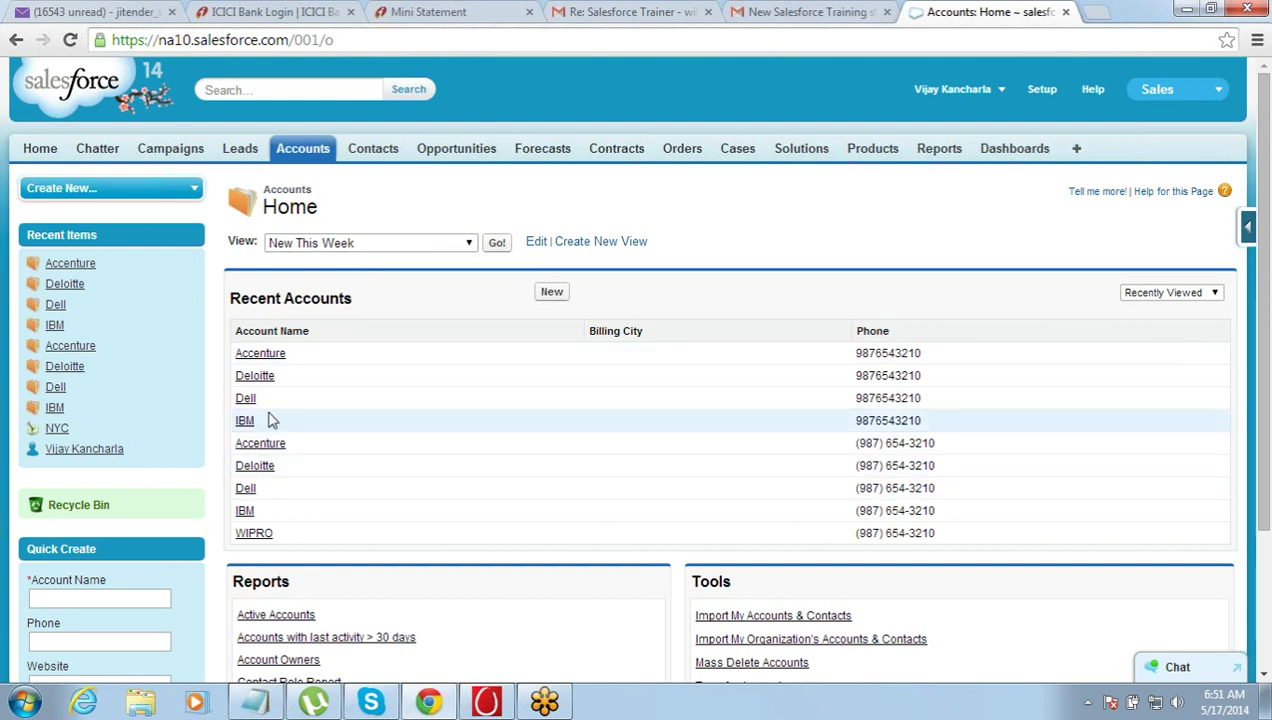
click(257, 450)
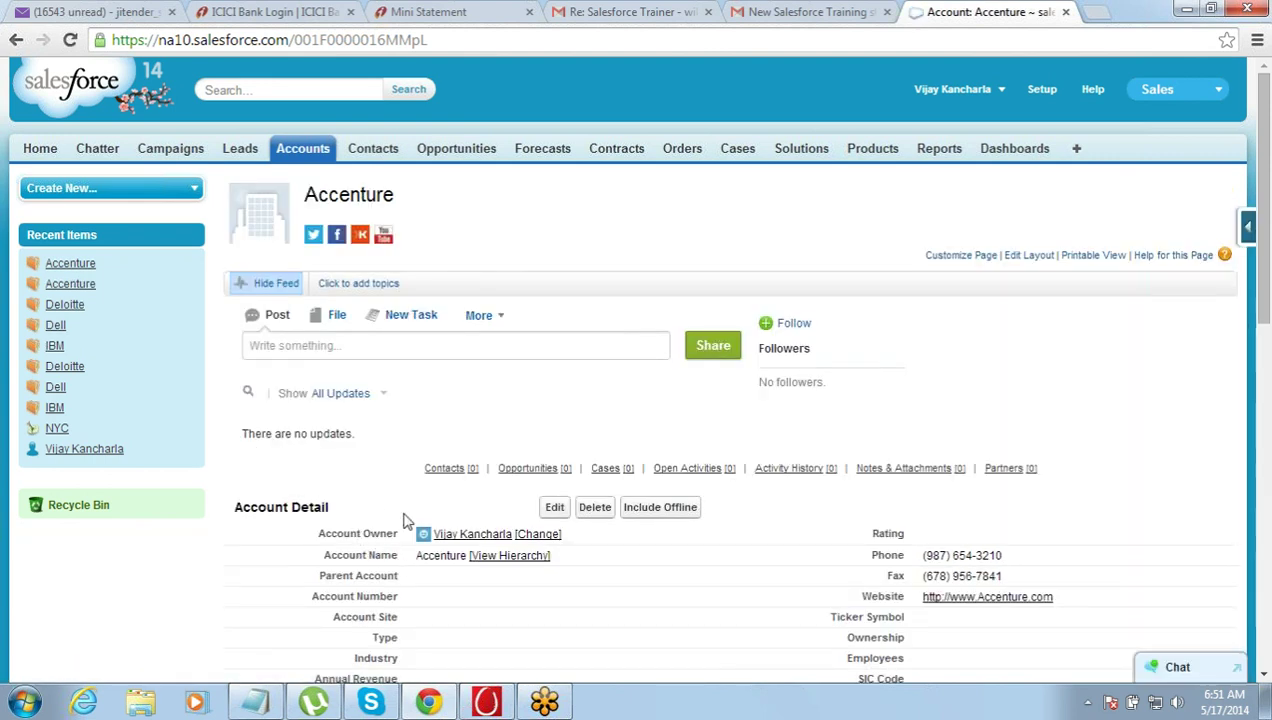
click(382, 150)
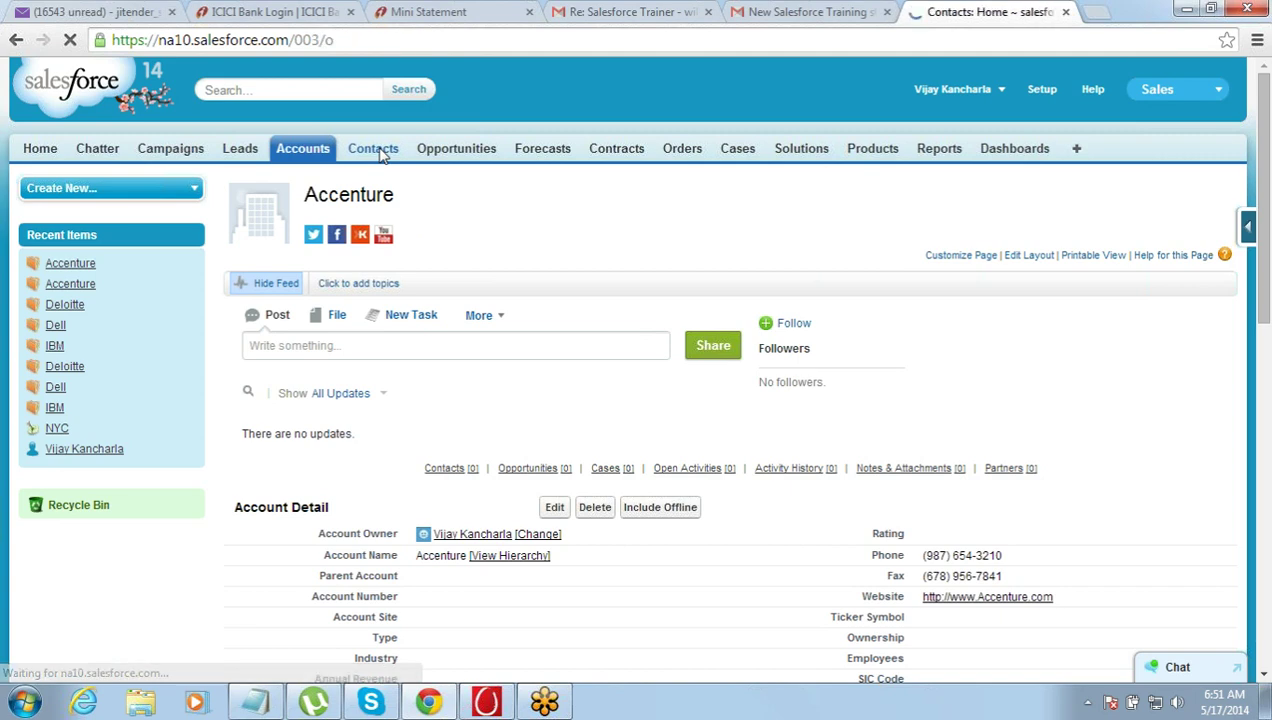
click(279, 356)
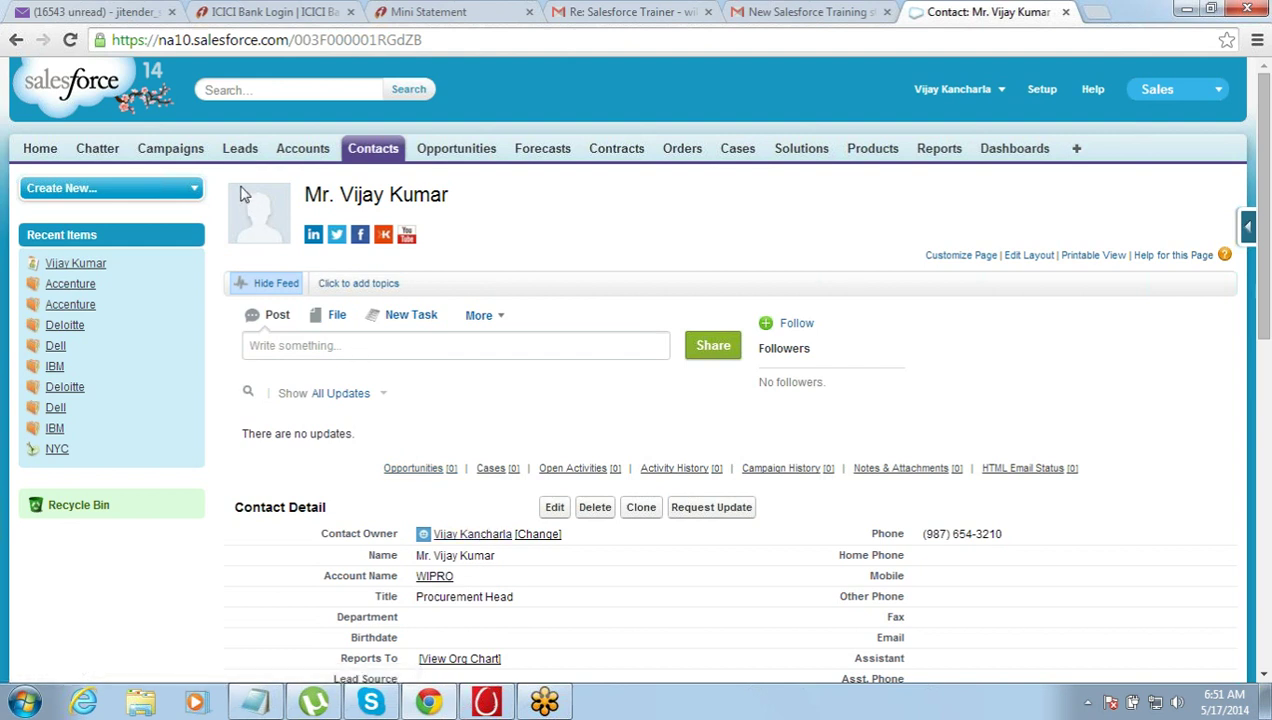
View the Product Demonstration campaign and its ownership change form, leaving the form without saving
click(190, 156)
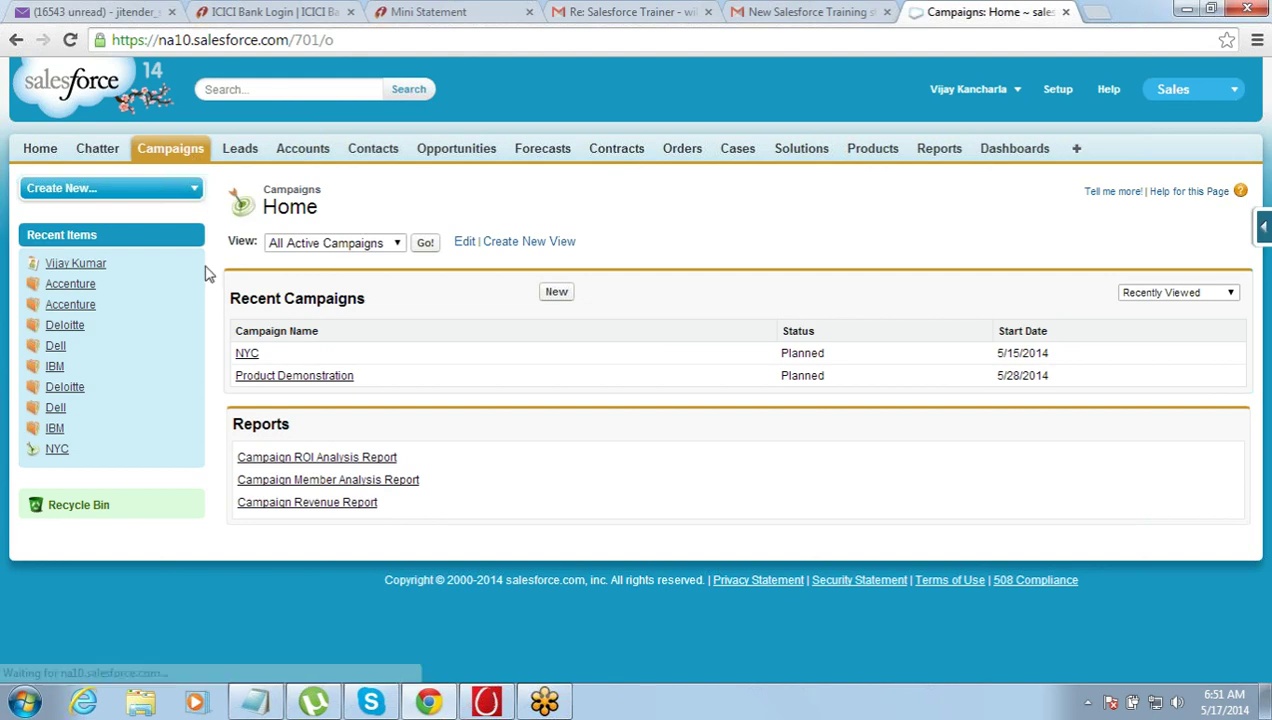
click(283, 378)
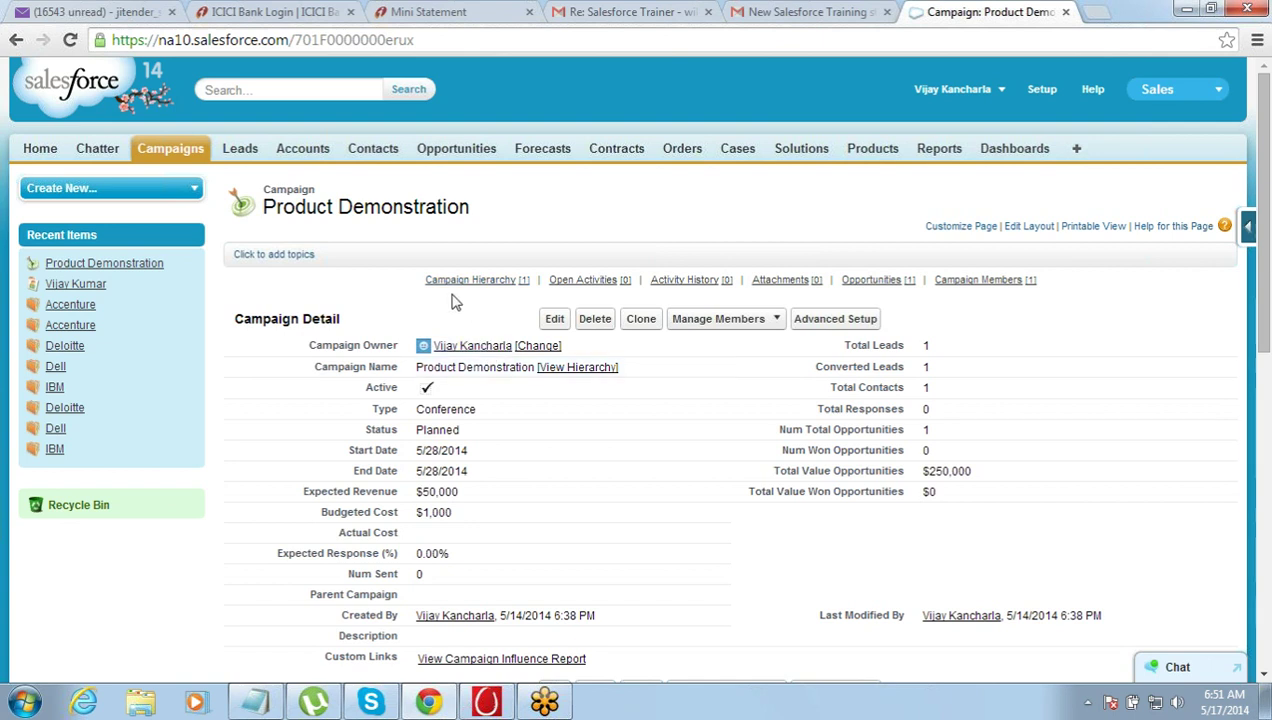
mouse_move(455, 353)
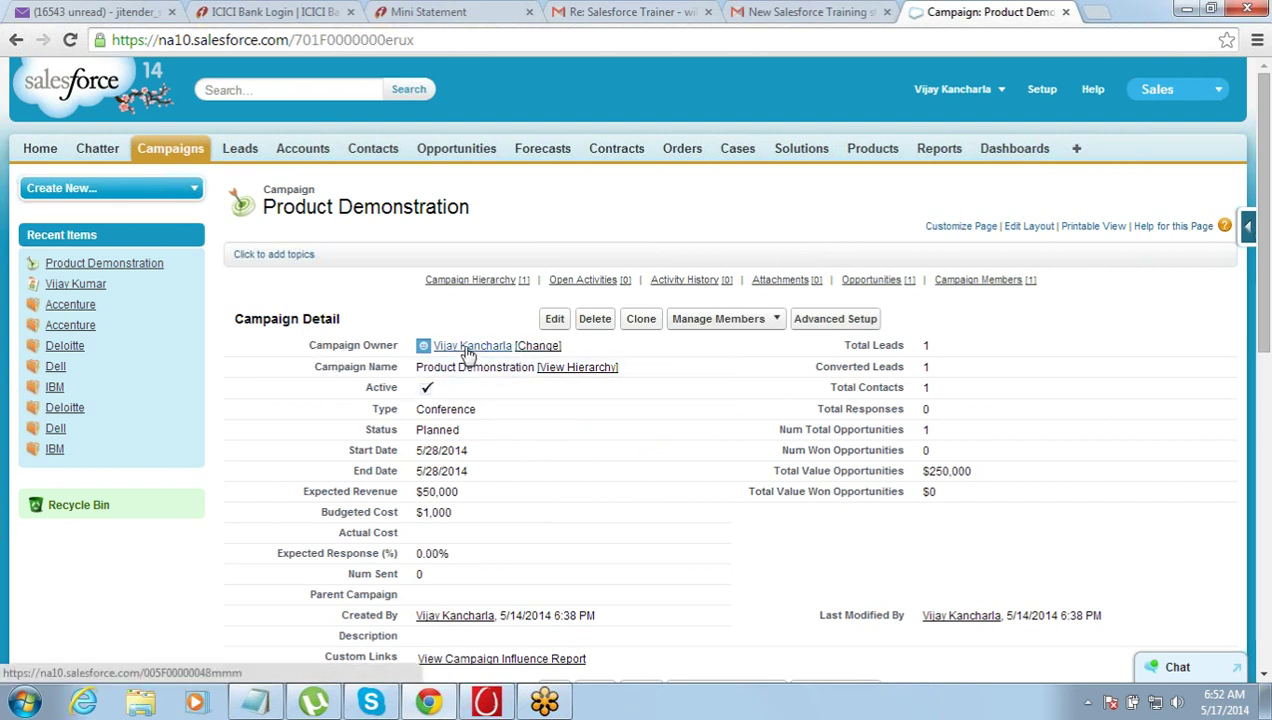
click(545, 348)
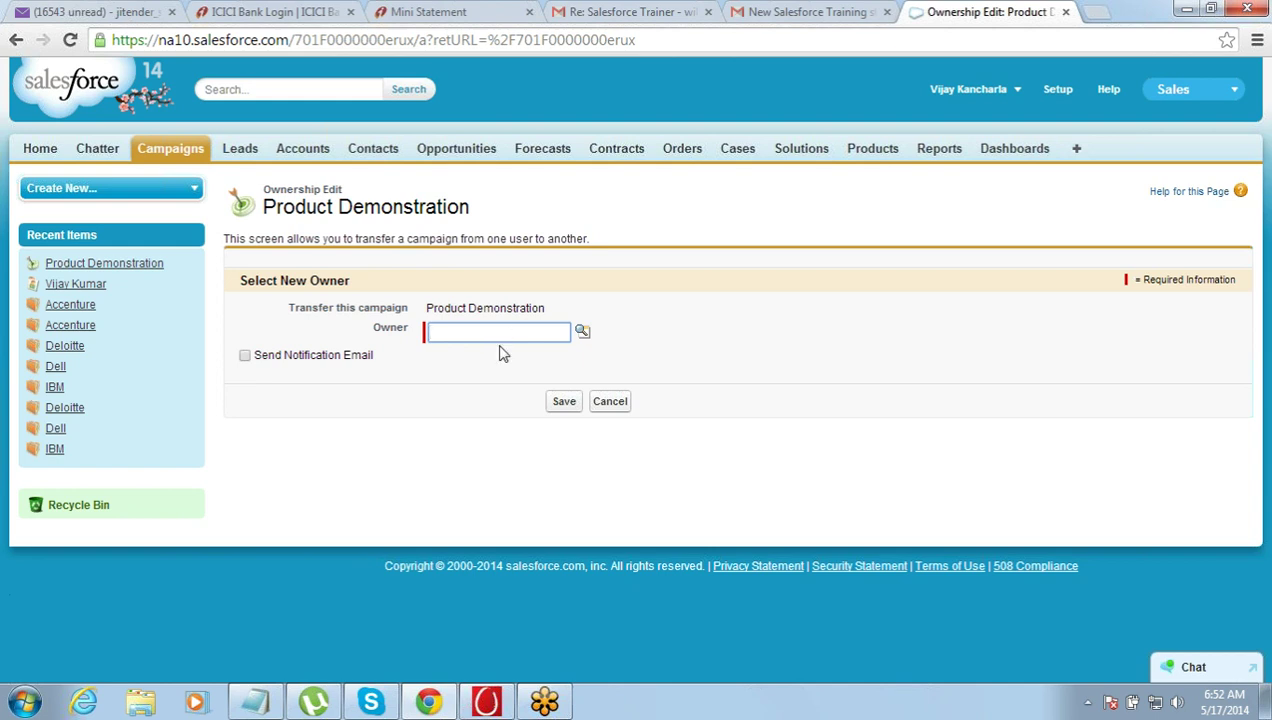
click(619, 409)
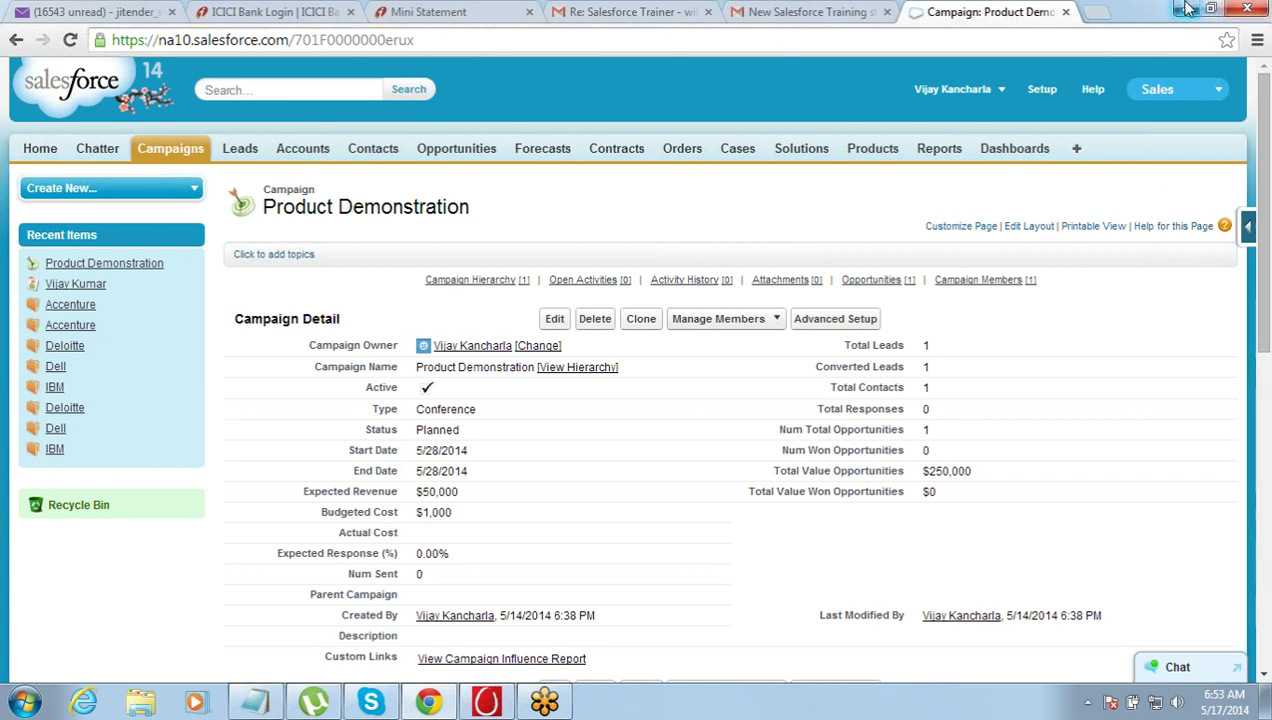
Open the Transfer Accounts tool under Mass Transfer Records in the Data Management setup
click(1045, 91)
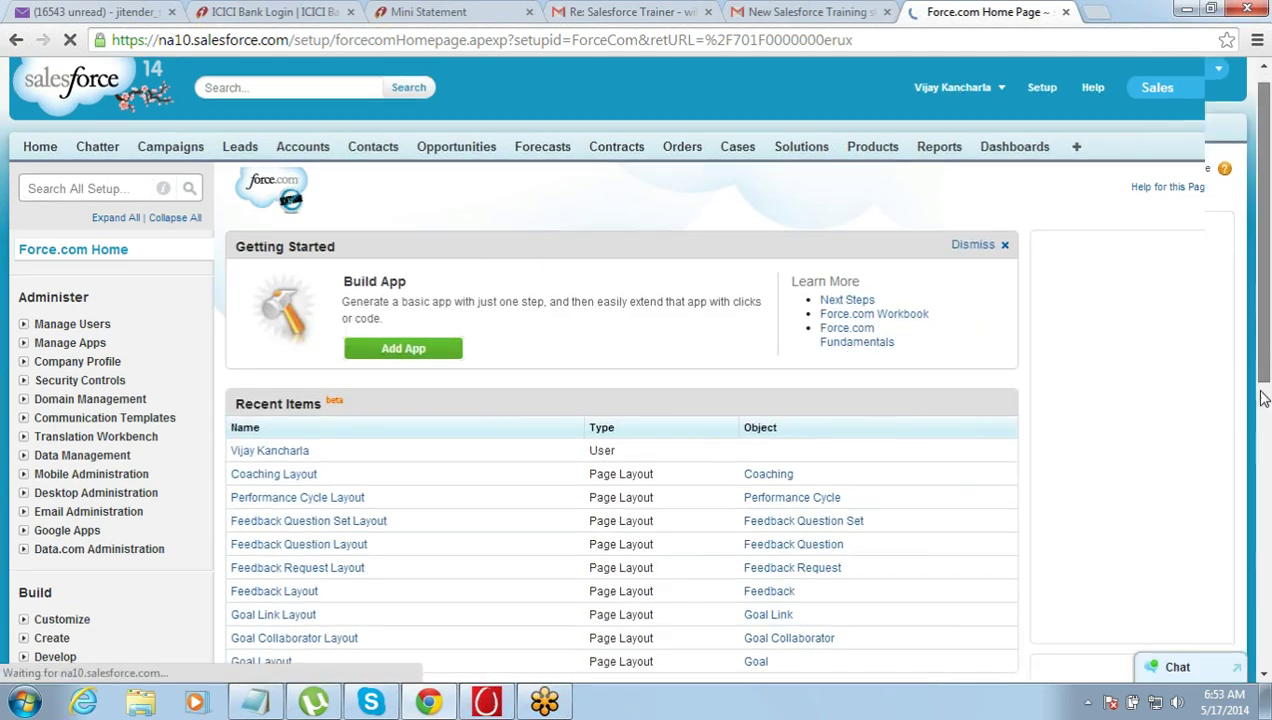
scroll(1262, 398, down, 1)
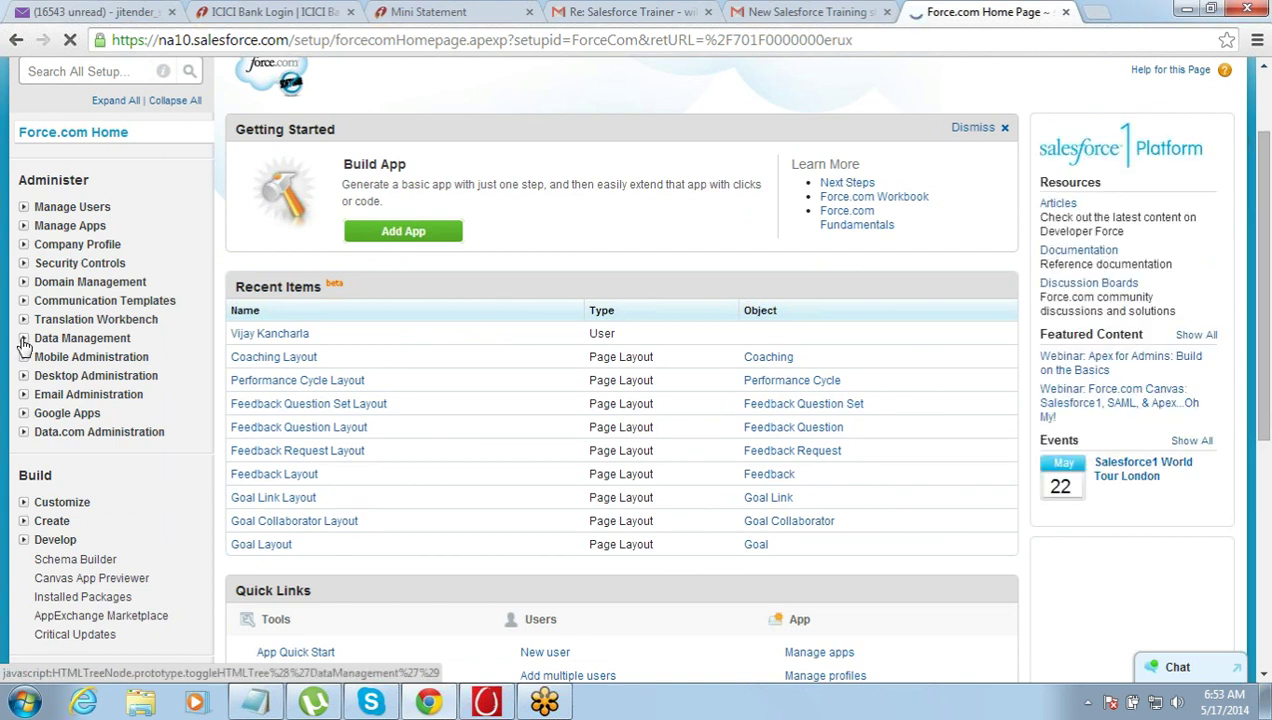
click(24, 339)
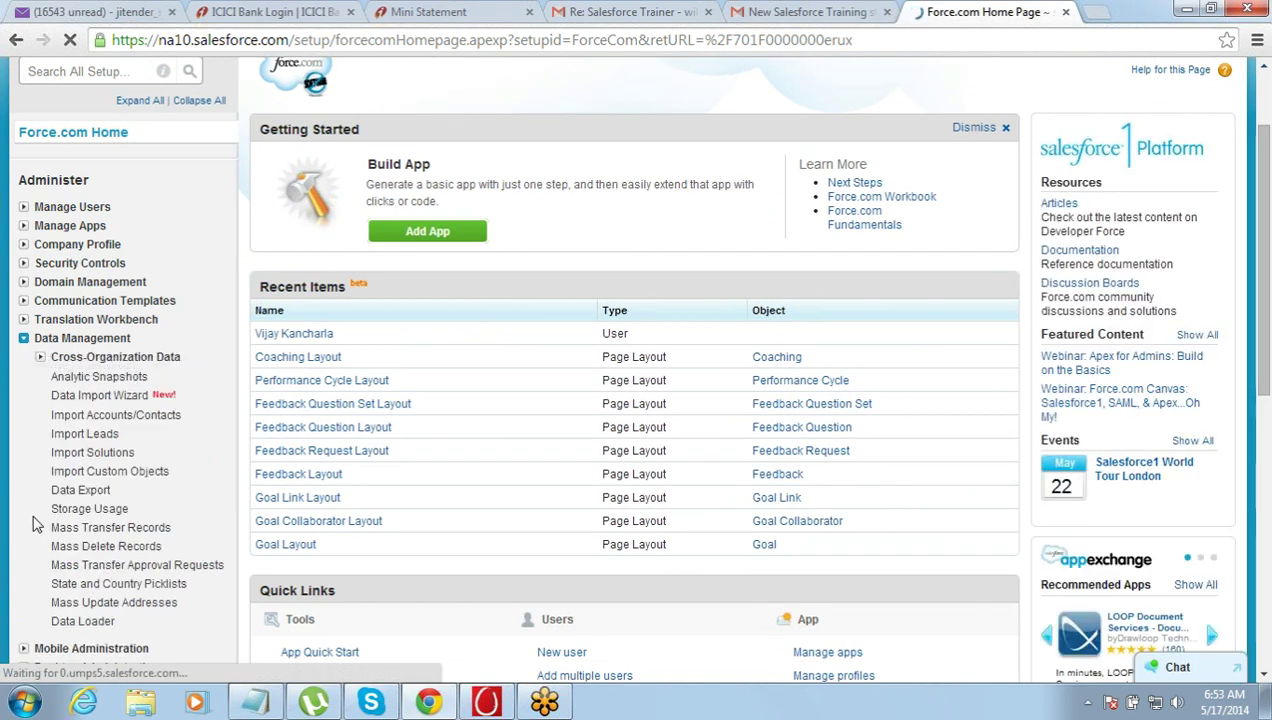
click(82, 530)
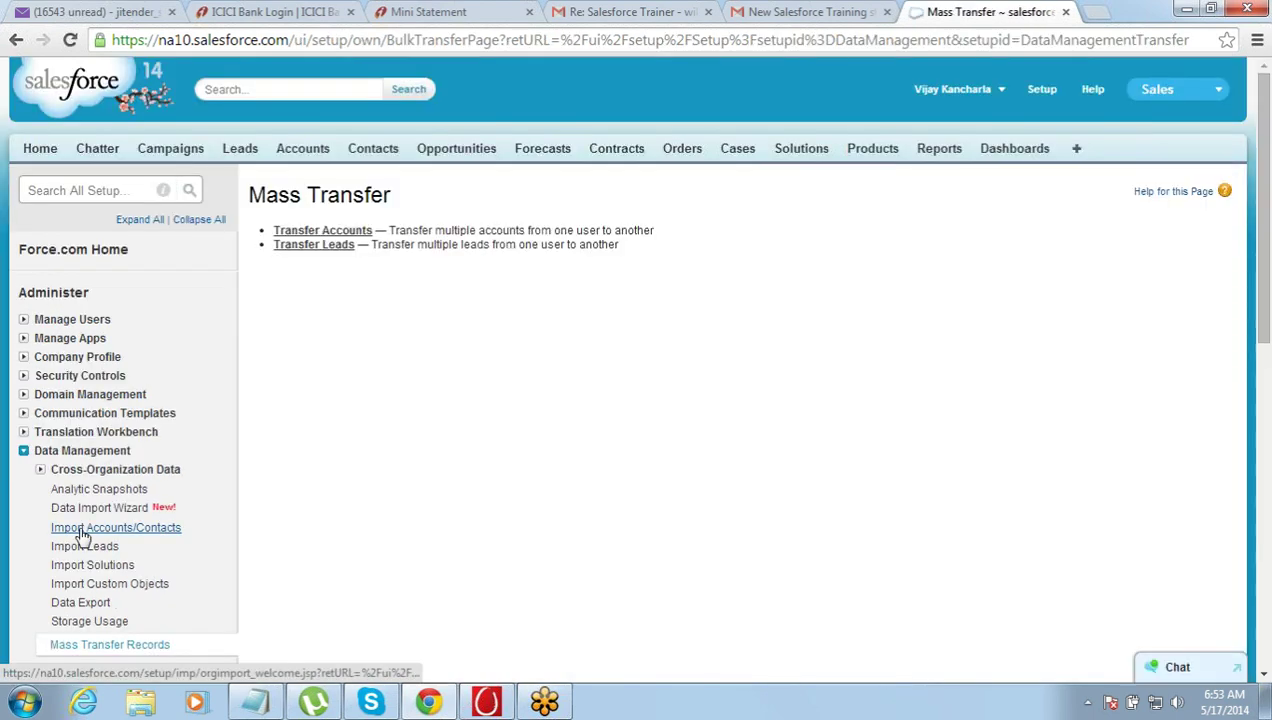
click(323, 232)
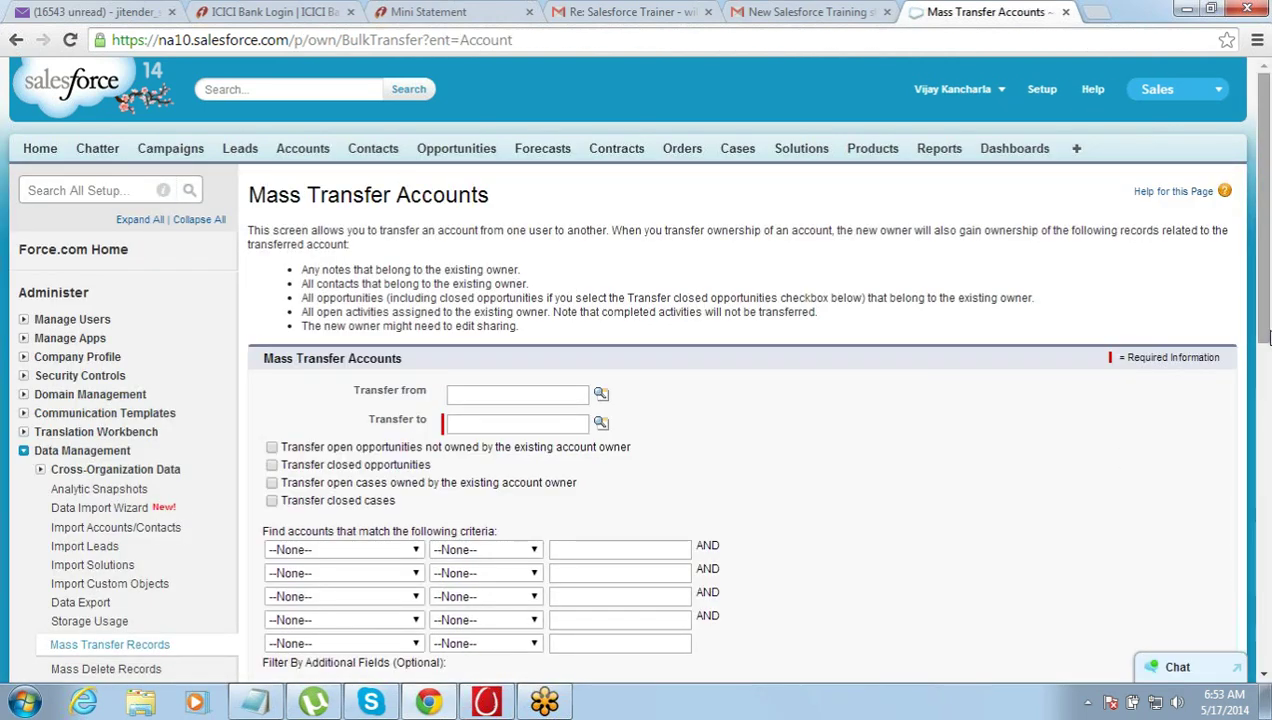
Look up the recently viewed user and choose that user for both Transfer from and Transfer to
drag(1266, 340, 1266, 353)
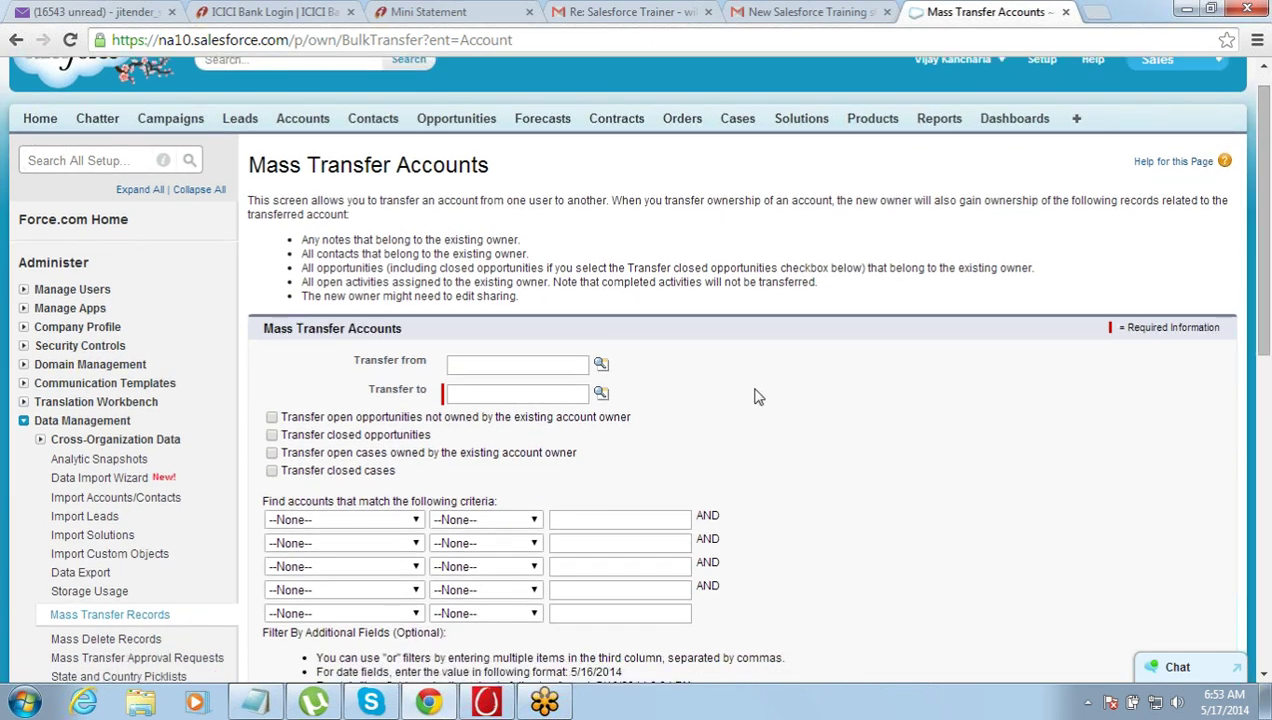
click(503, 360)
click(600, 363)
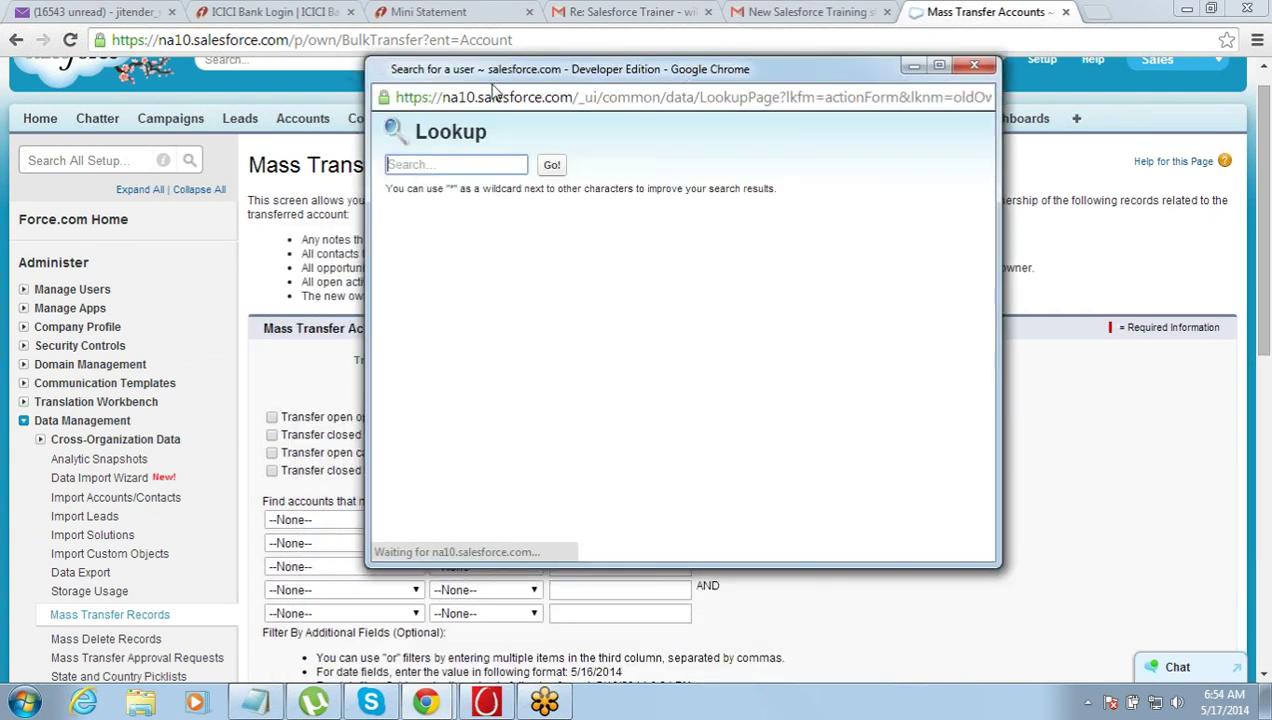
click(422, 299)
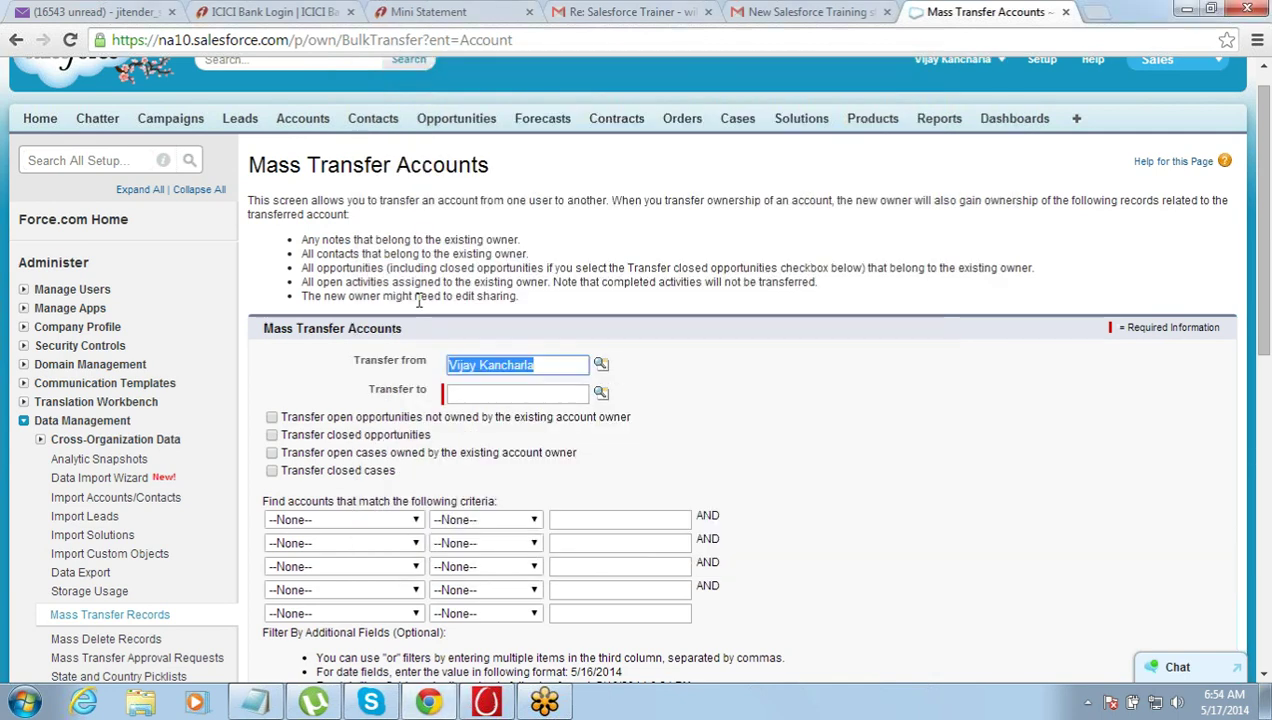
click(489, 390)
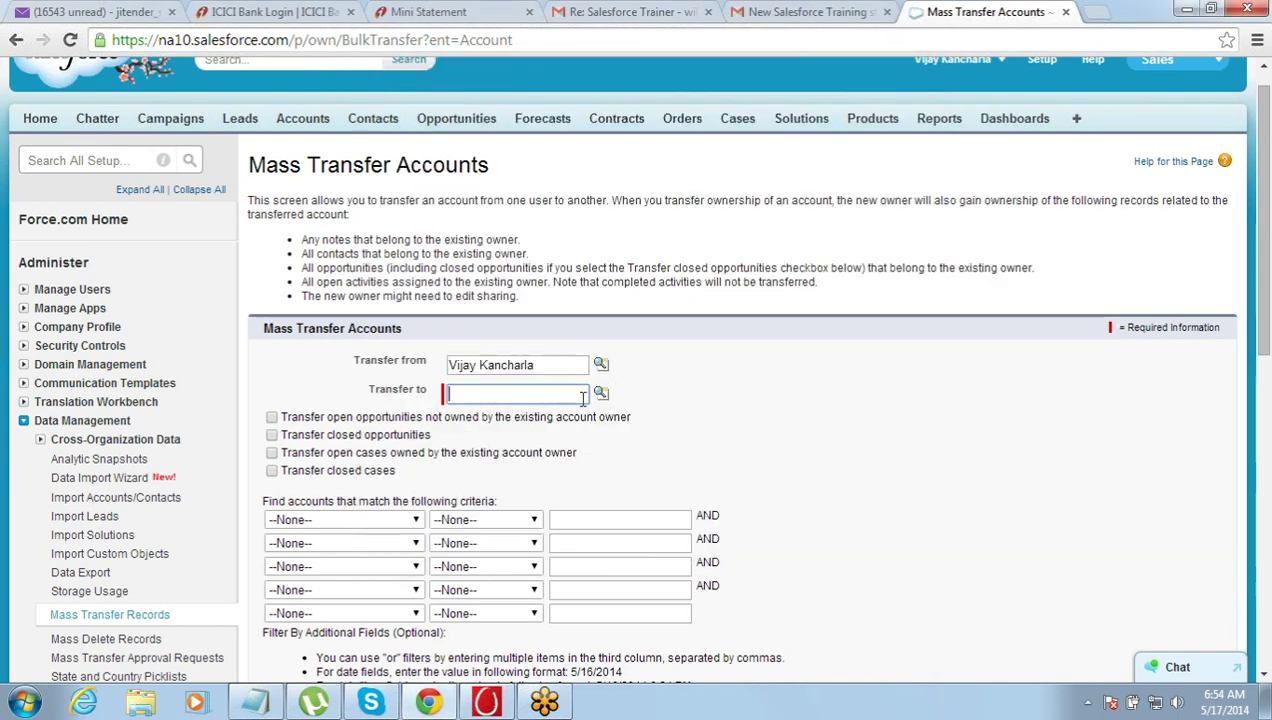
click(601, 393)
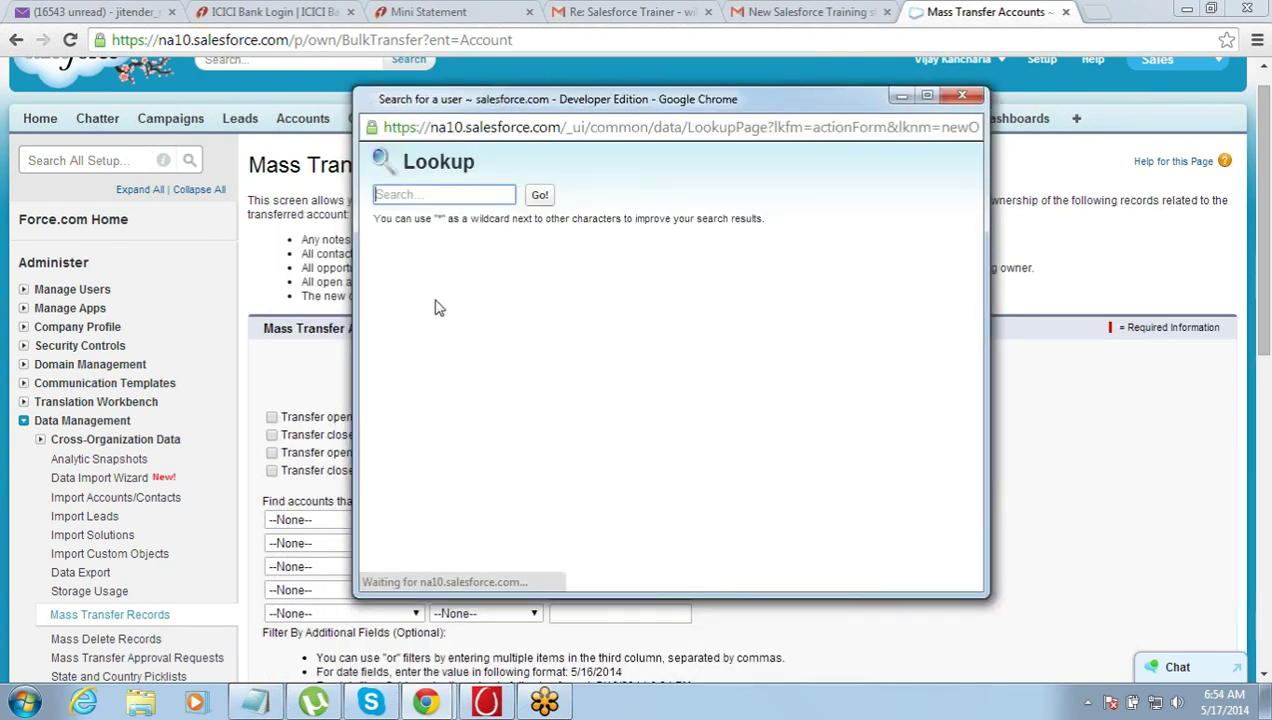
click(536, 196)
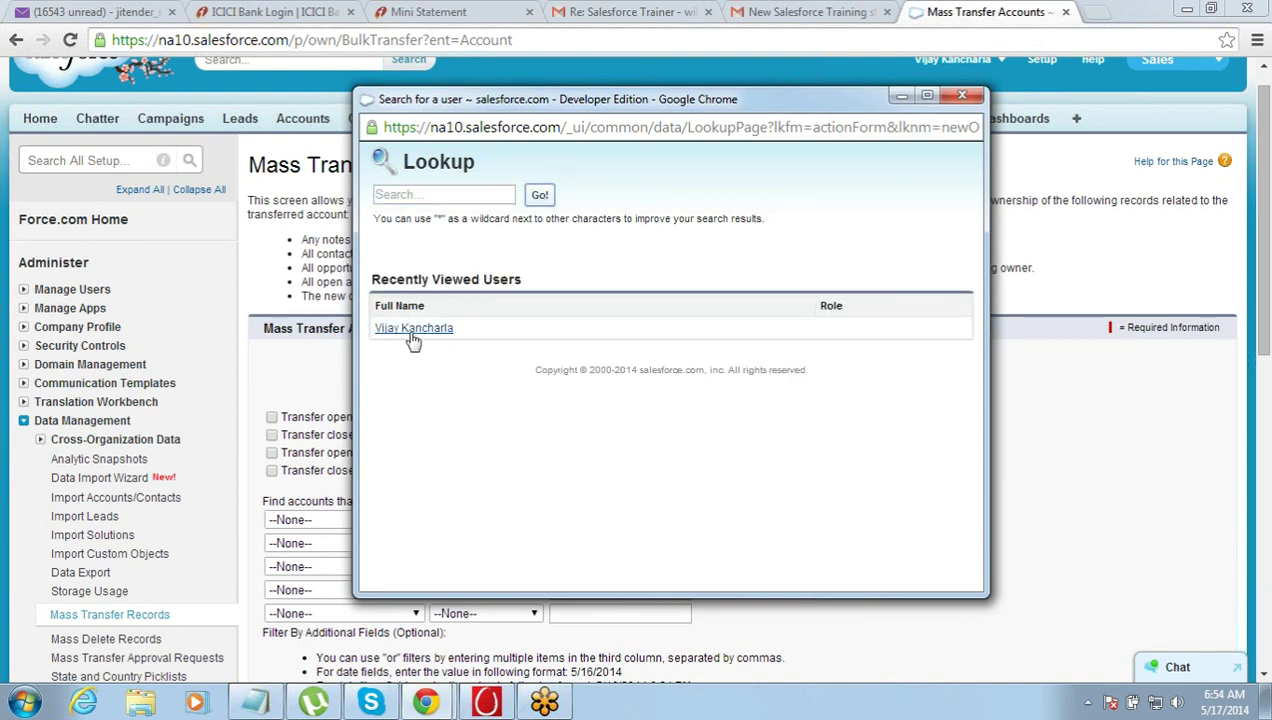
click(412, 333)
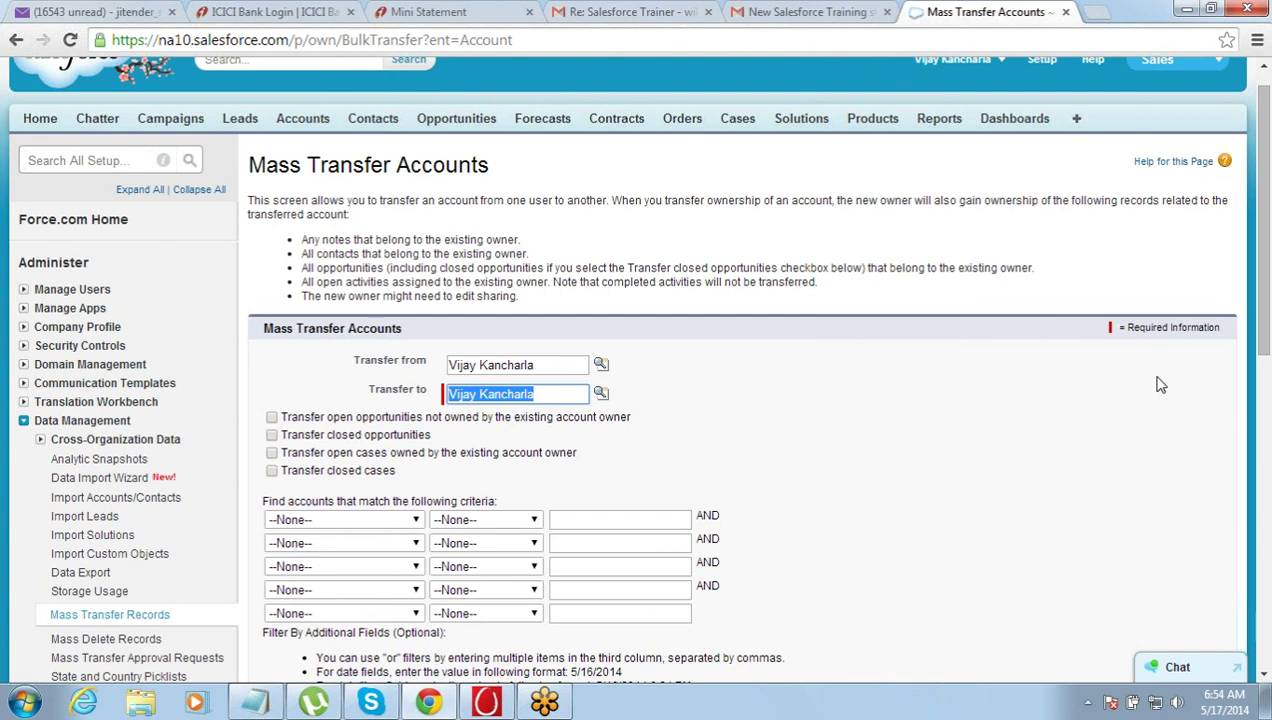
Find the accounts to transfer whose Created Date equals 5/15/2014
drag(1258, 352, 1258, 428)
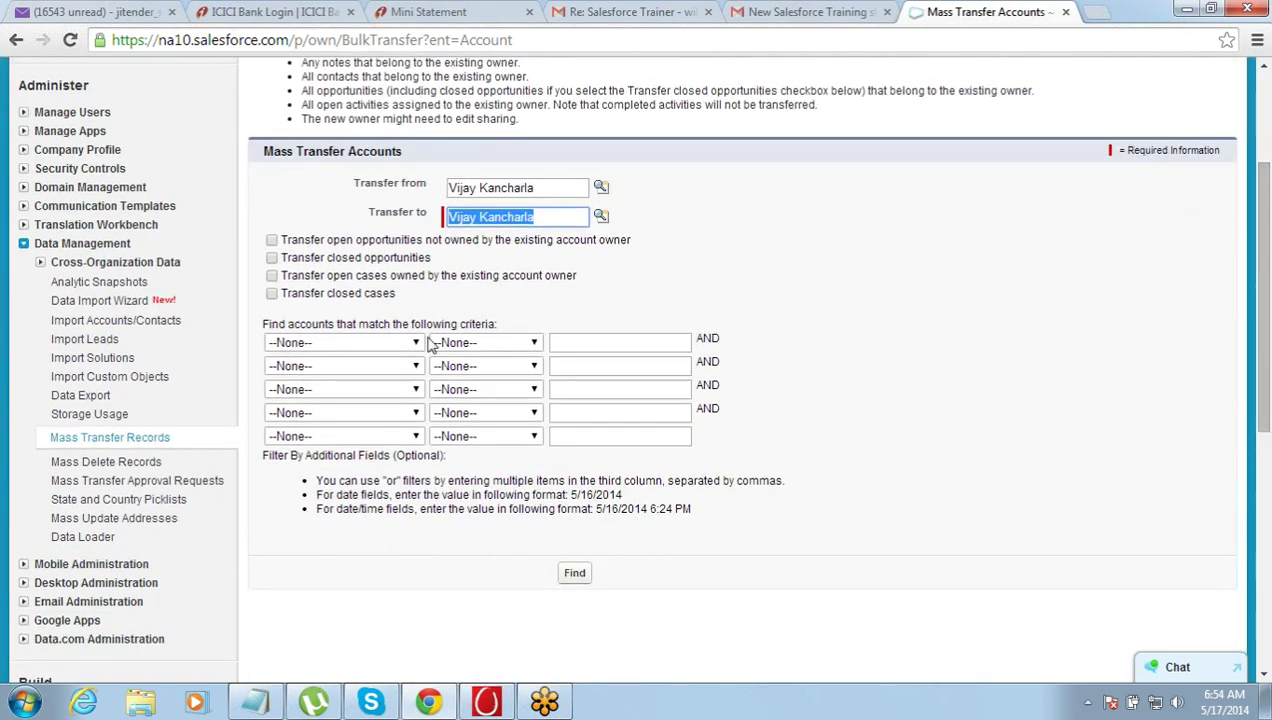
click(395, 344)
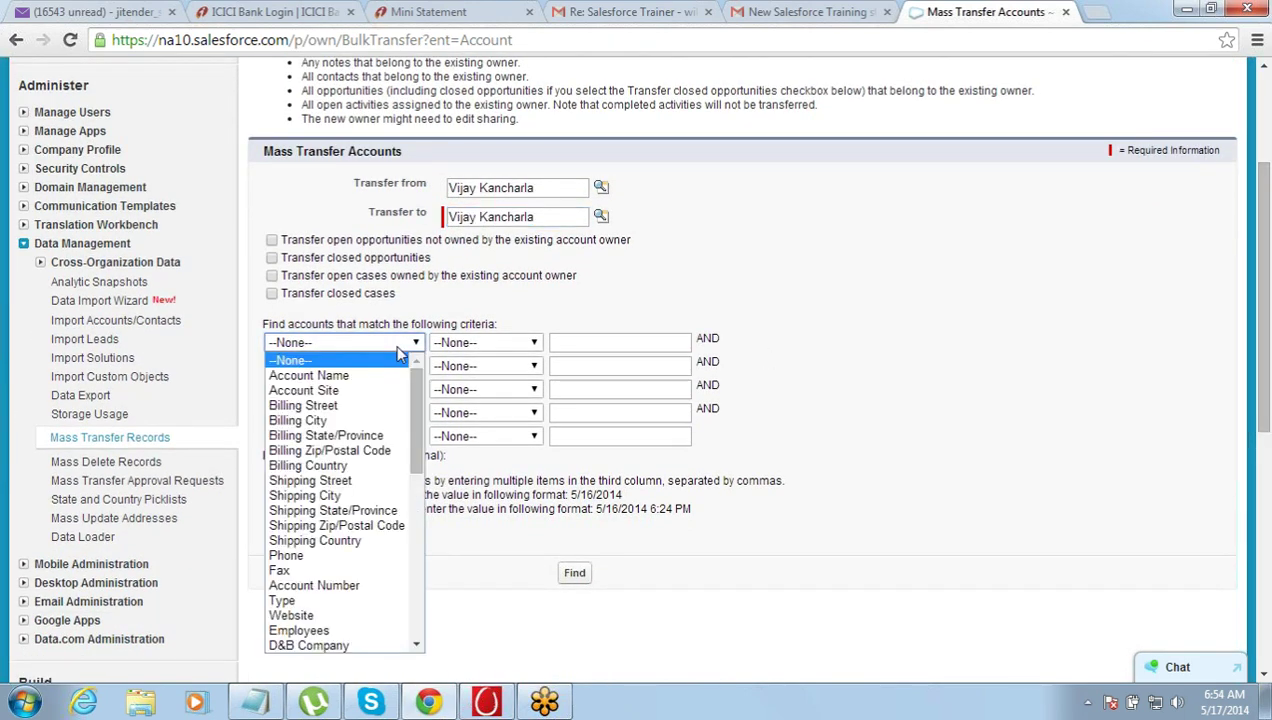
drag(420, 405, 425, 525)
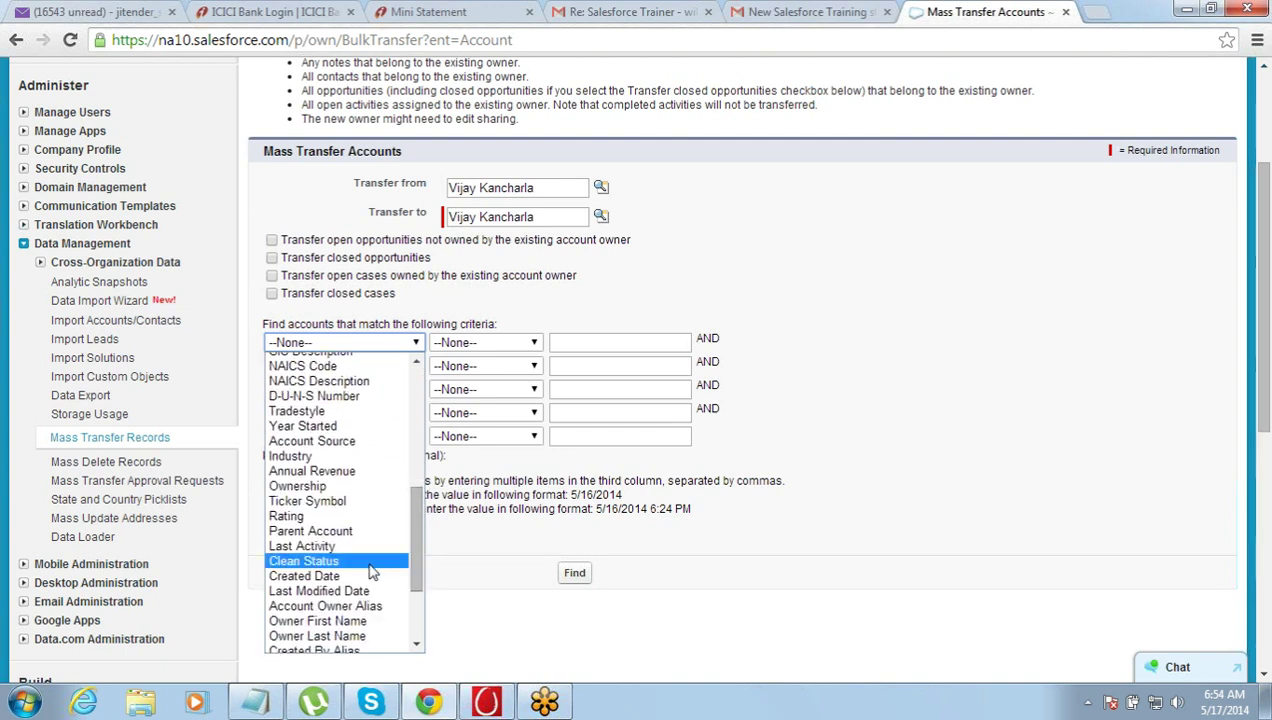
click(304, 576)
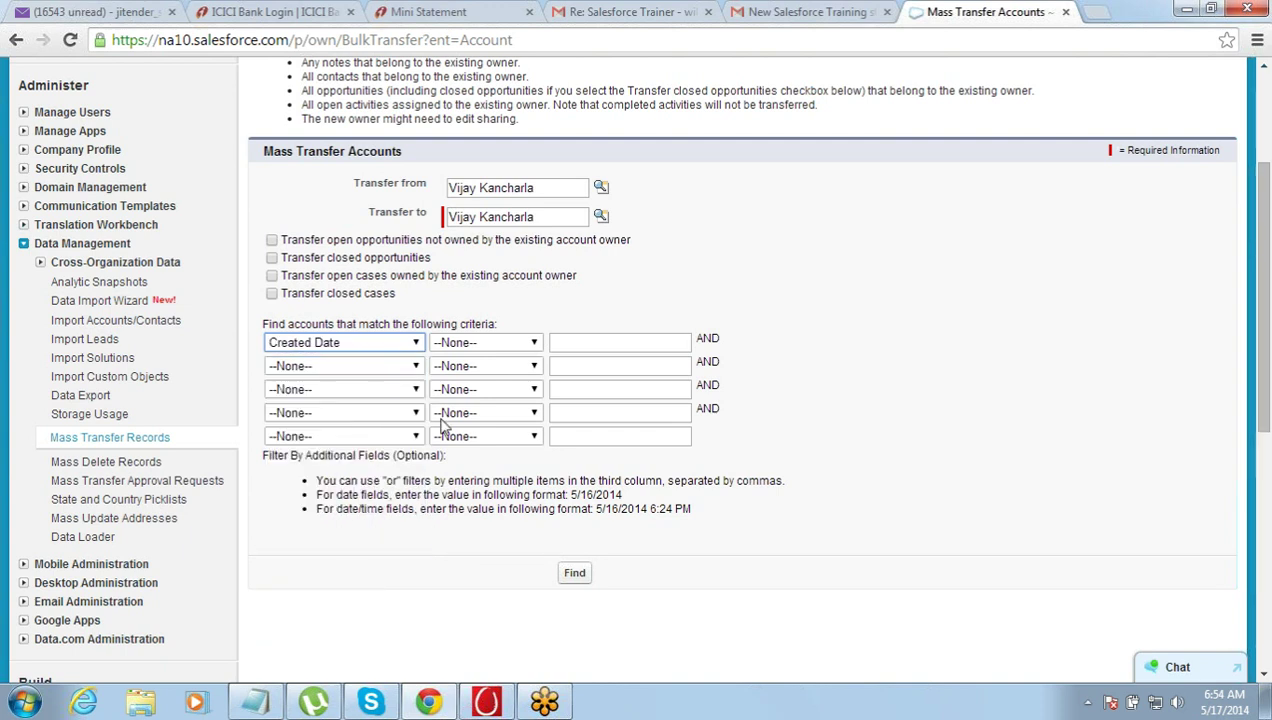
click(490, 344)
click(476, 375)
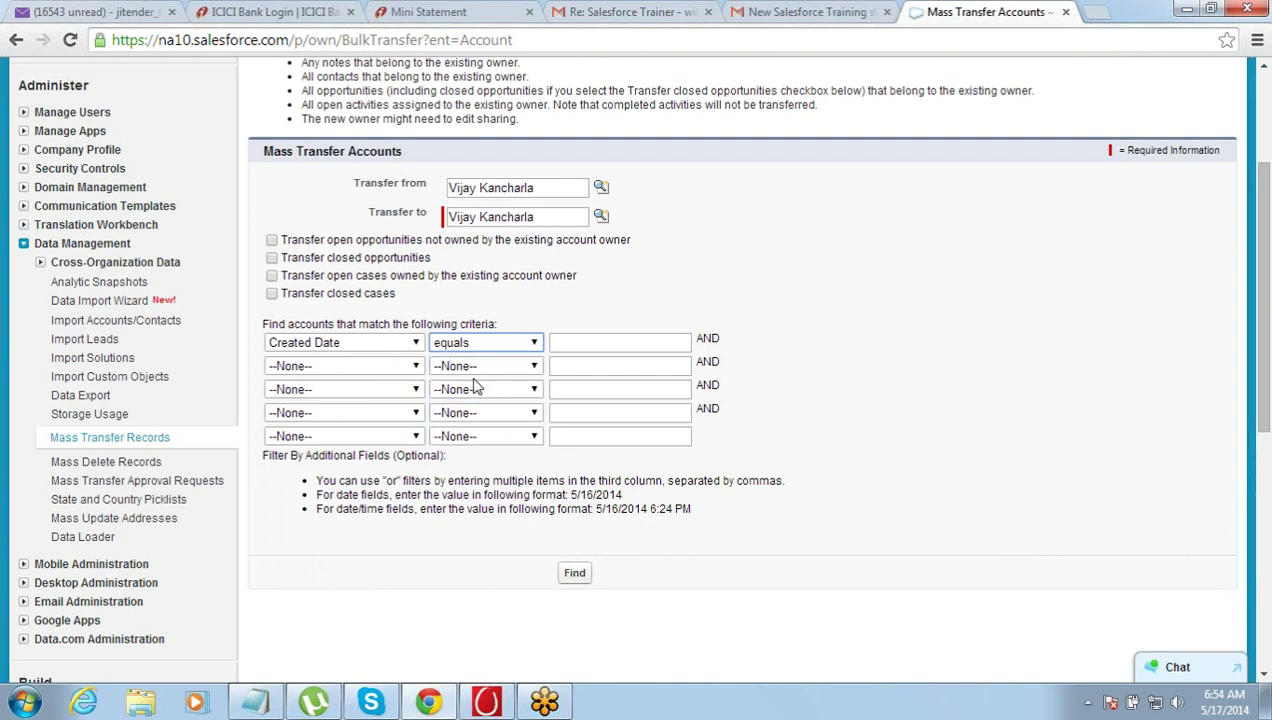
click(587, 342)
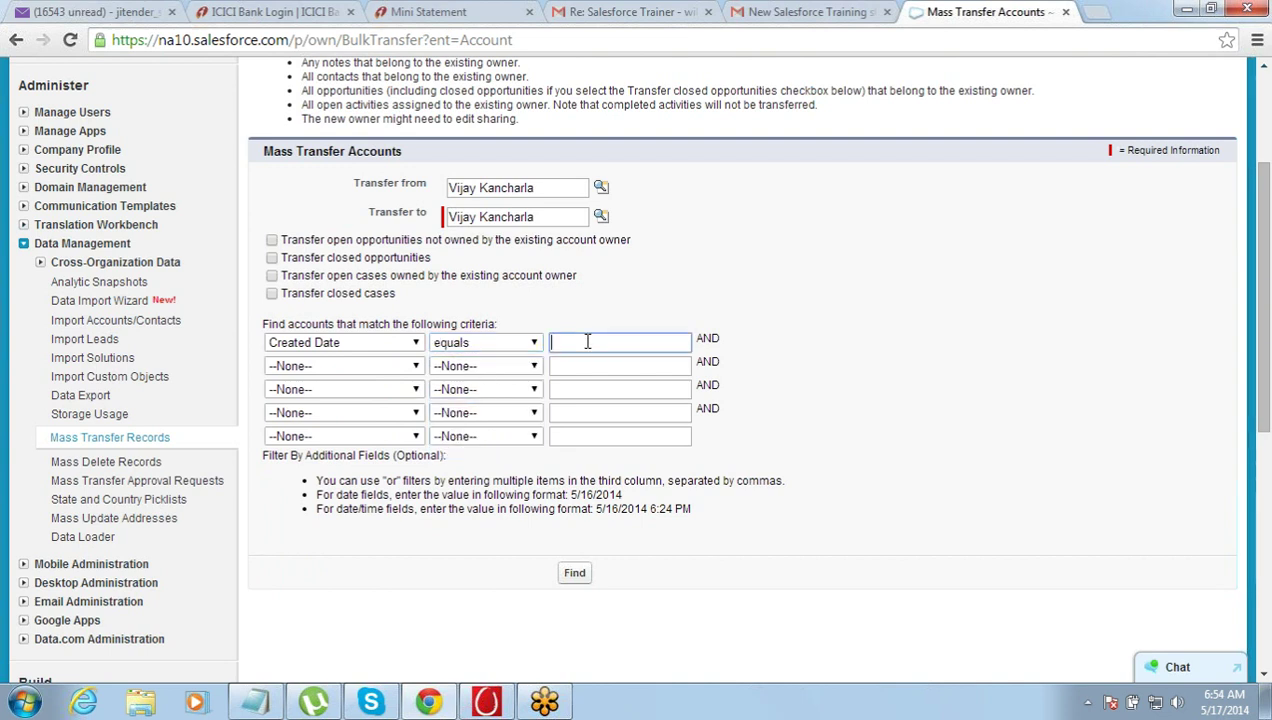
text(5)
click(587, 366)
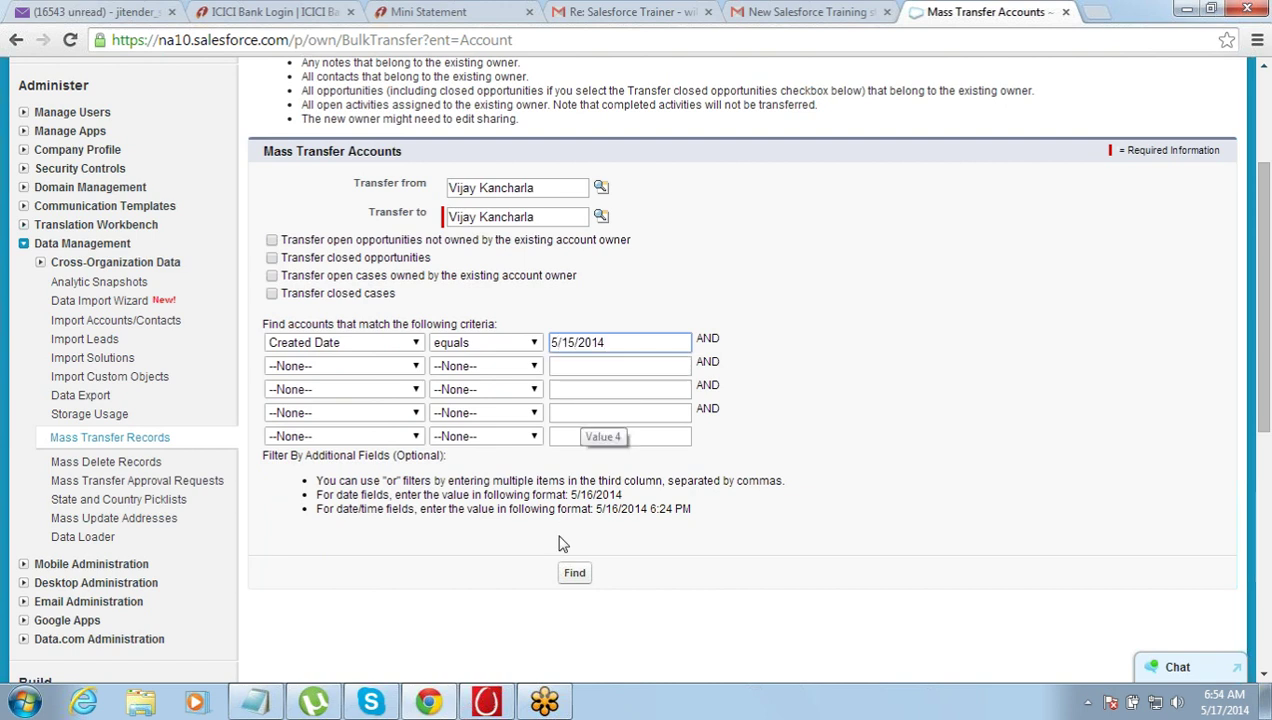
click(577, 584)
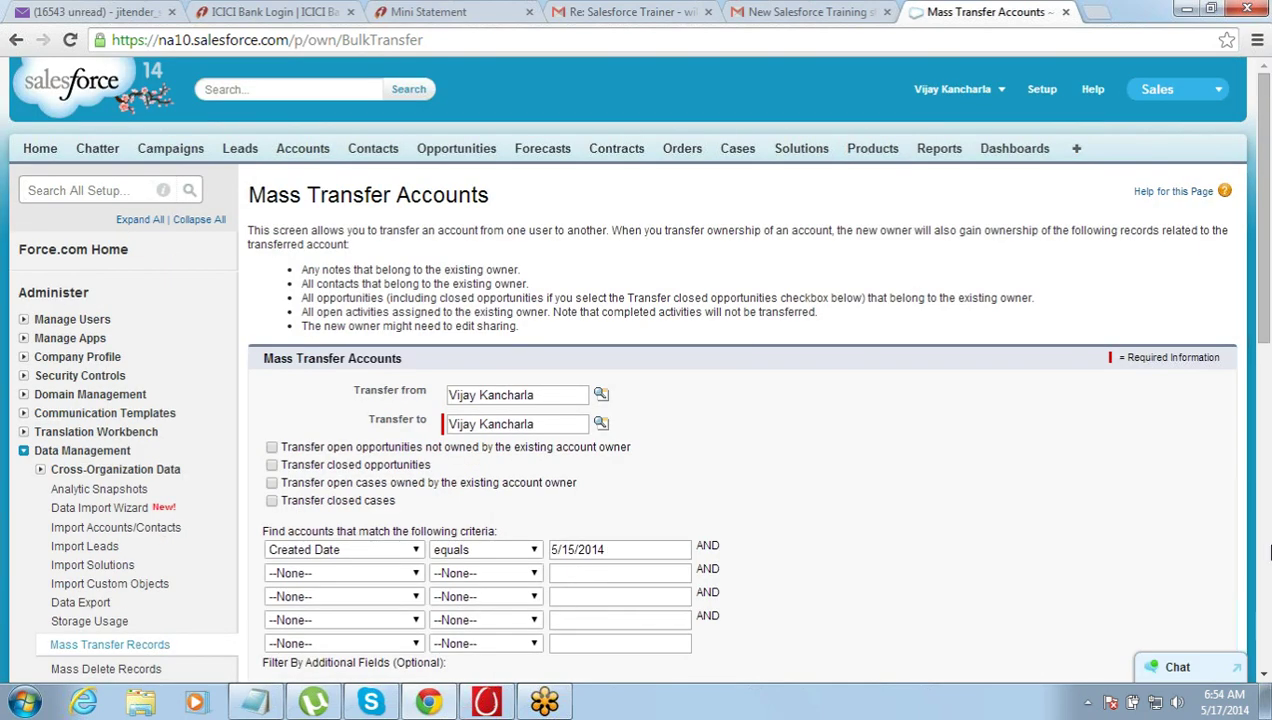
click(1264, 680)
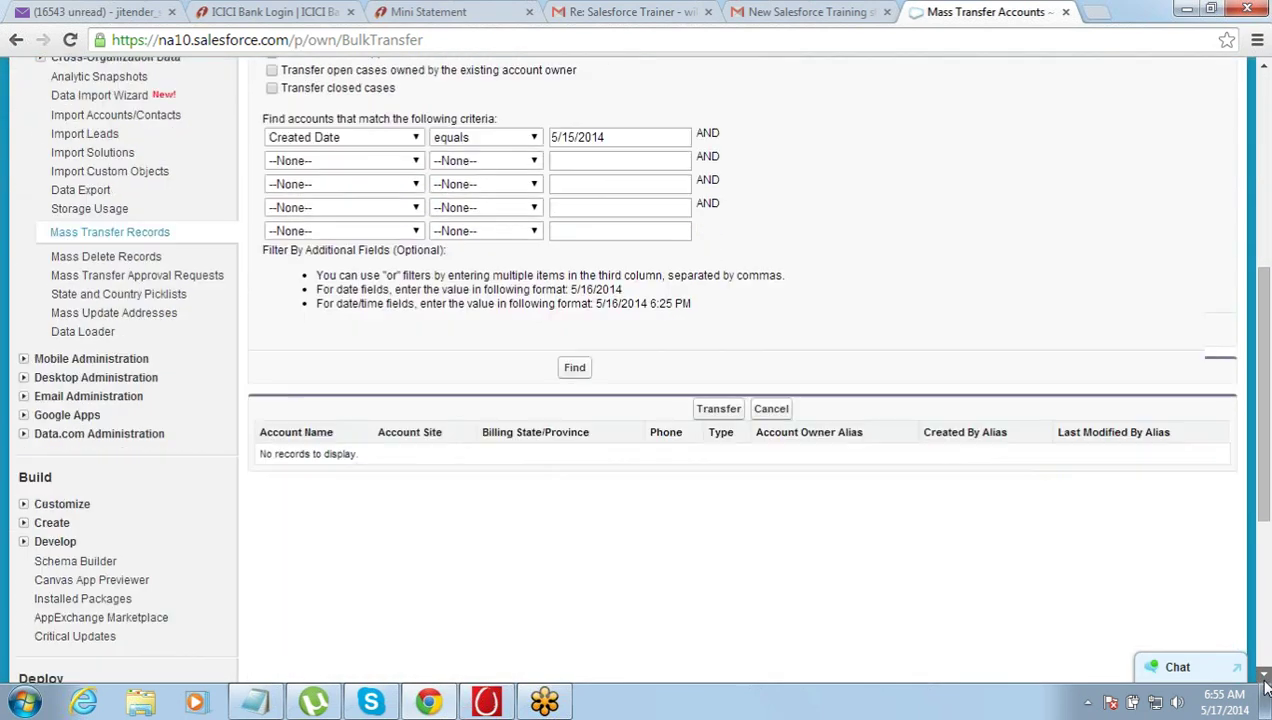
Clear the Transfer from user and run the account search again
drag(1262, 508, 1262, 374)
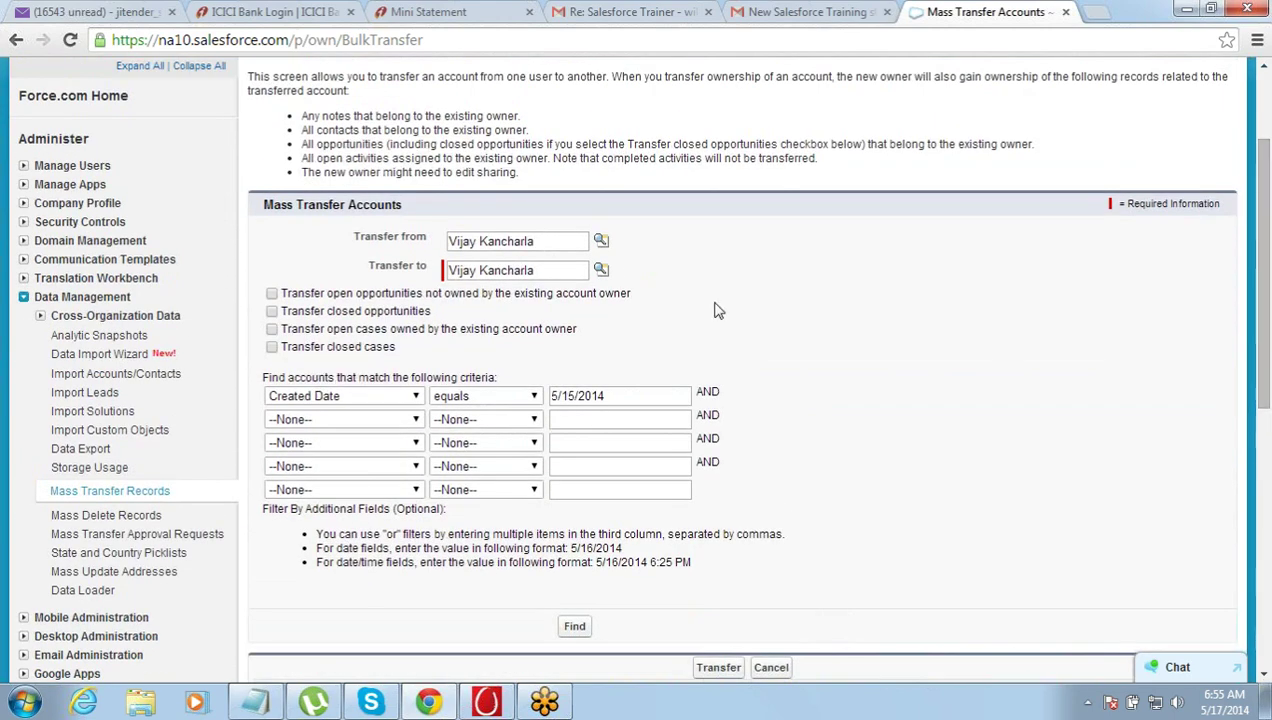
drag(543, 241, 378, 233)
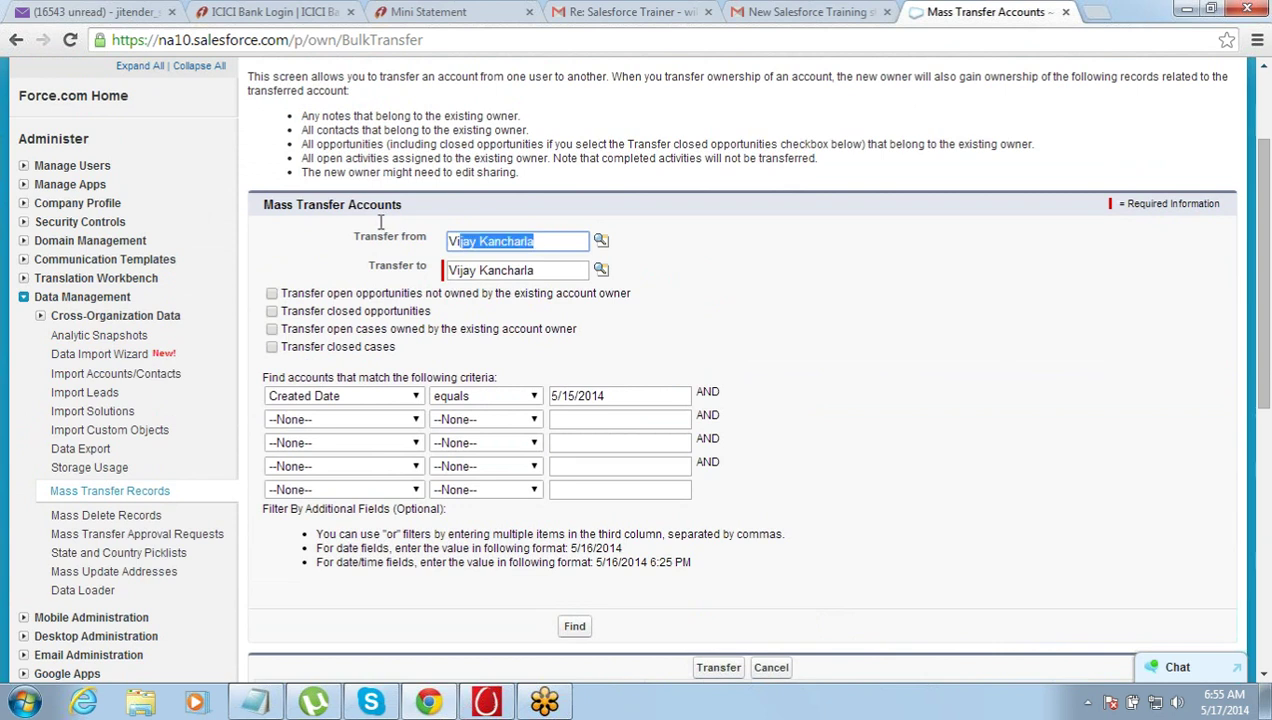
key(BackSpace)
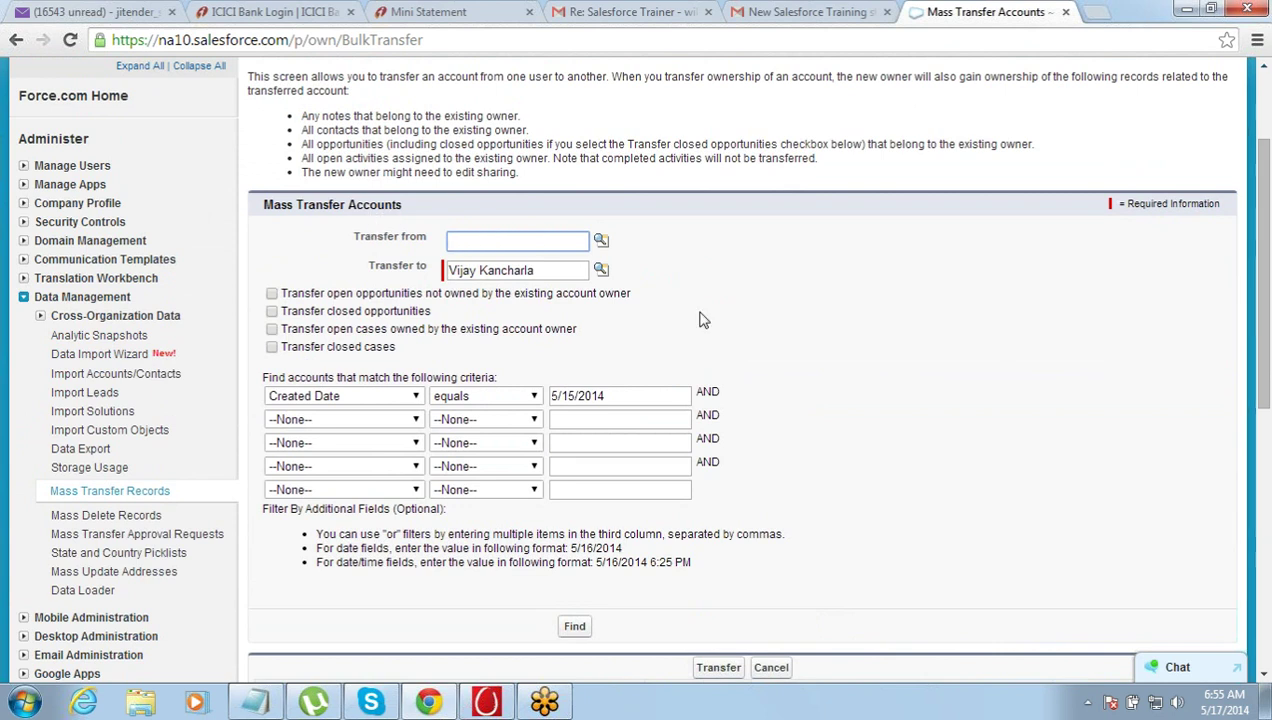
click(580, 633)
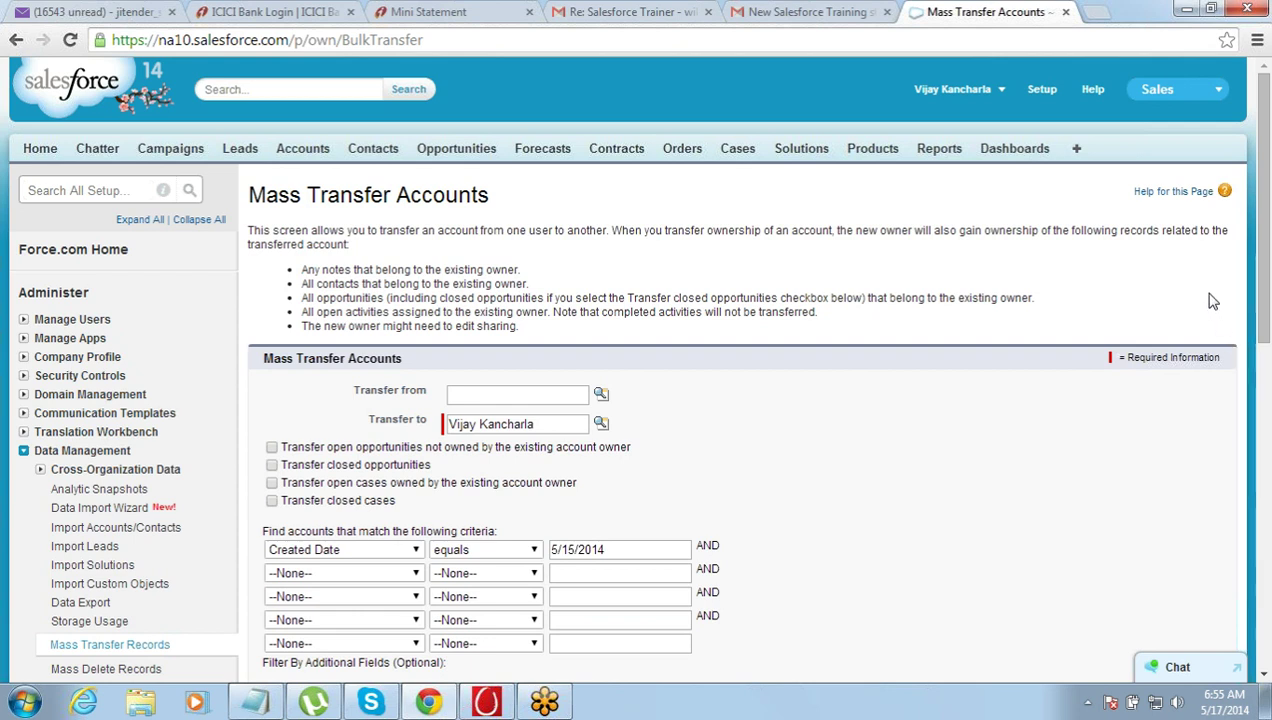
Open the accounts home in a new browser tab and review the first recent Accenture account's owner and creation details
click(1264, 678)
drag(1264, 678, 1264, 678)
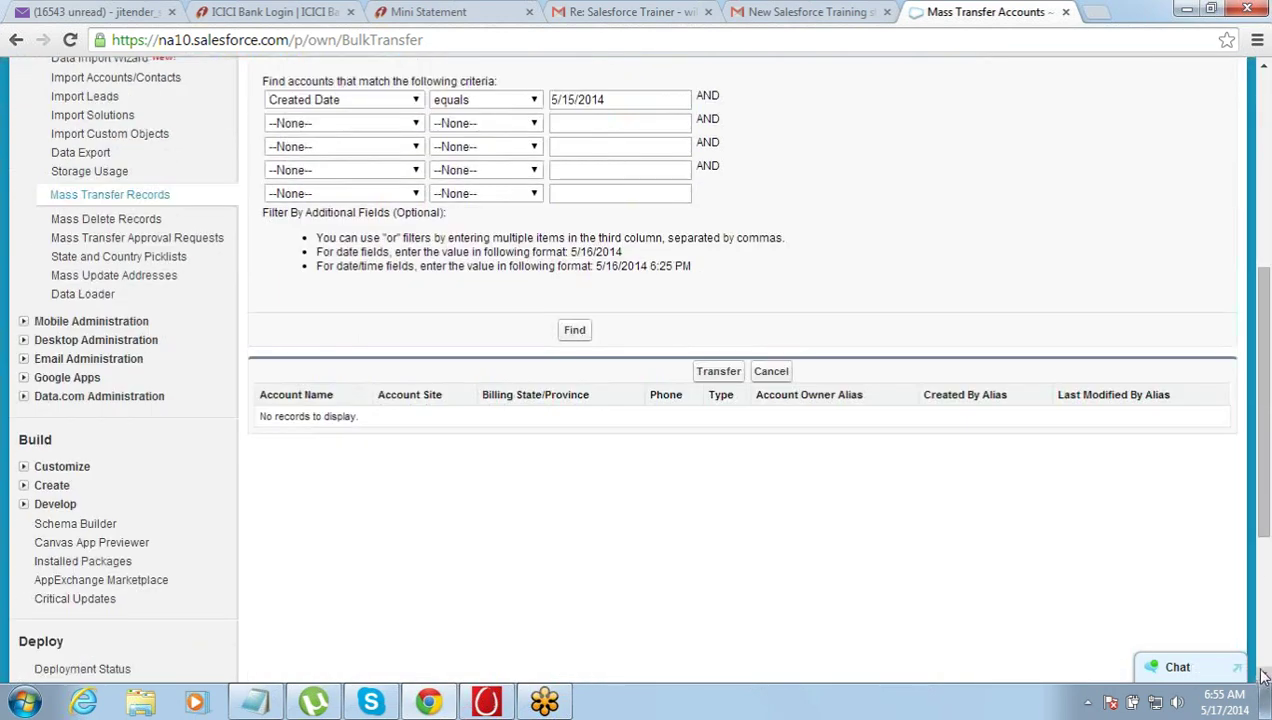
drag(1264, 514, 1262, 140)
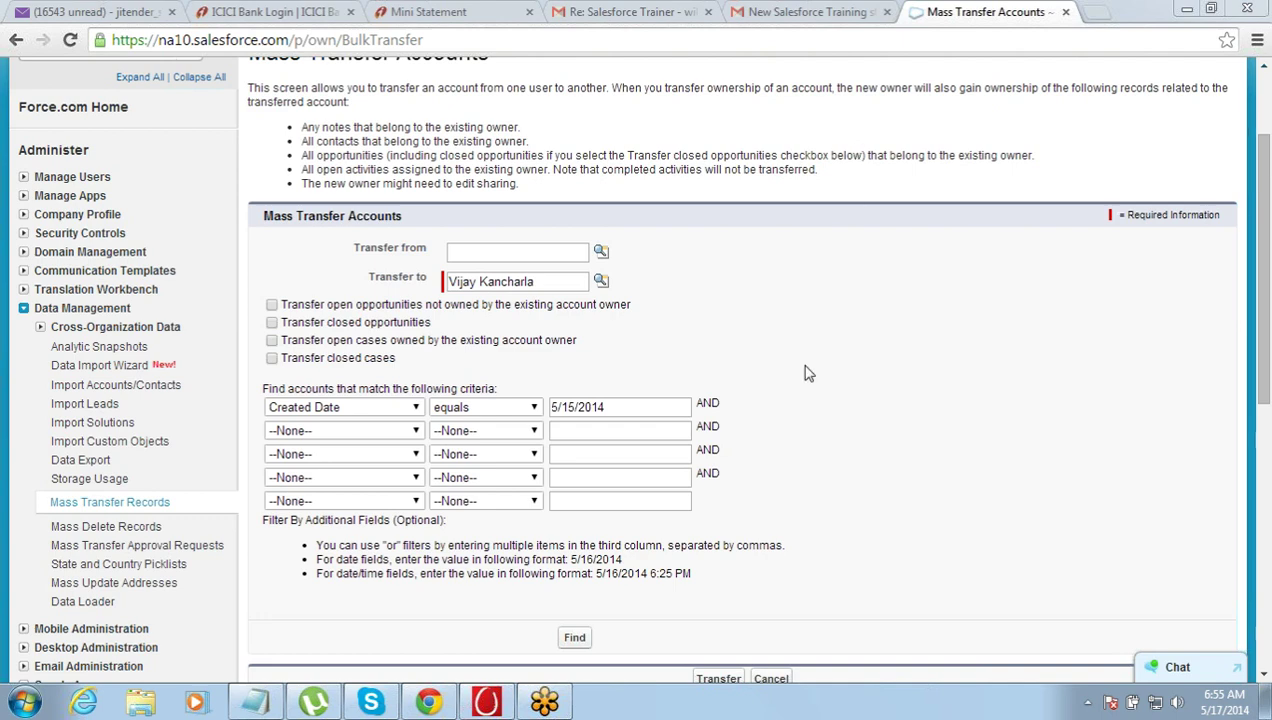
click(1265, 72)
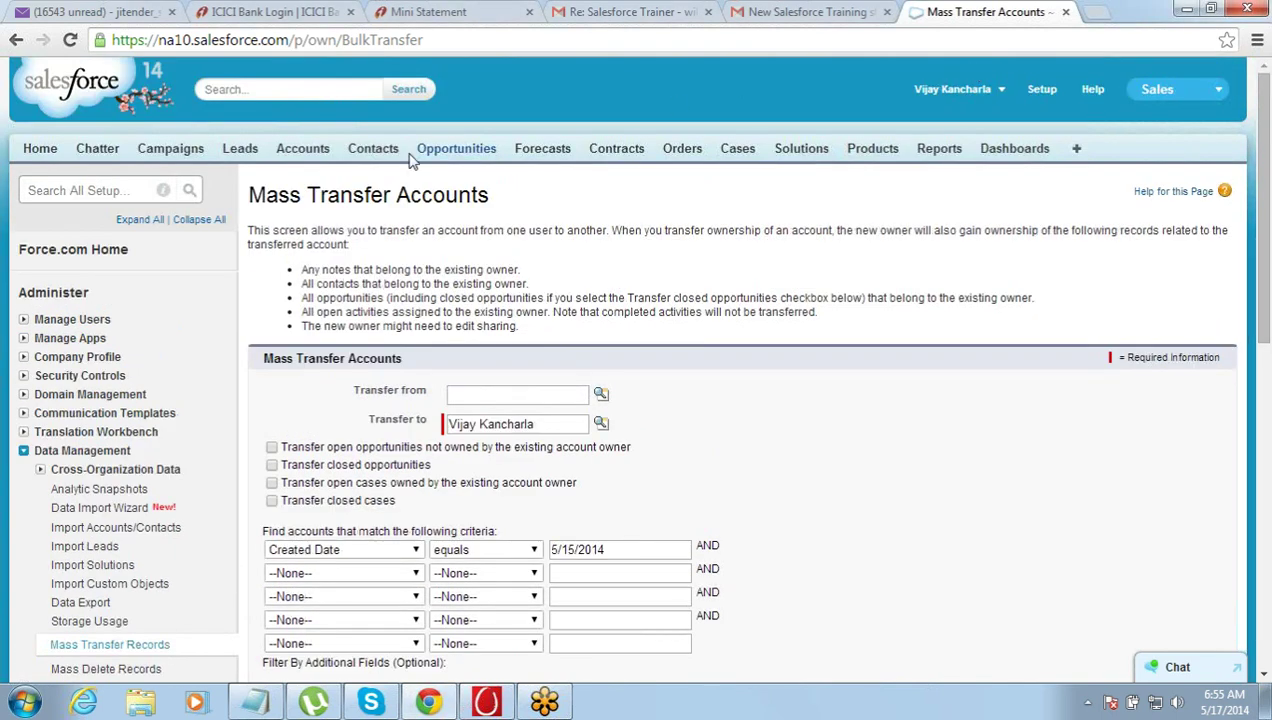
middle_click(296, 163)
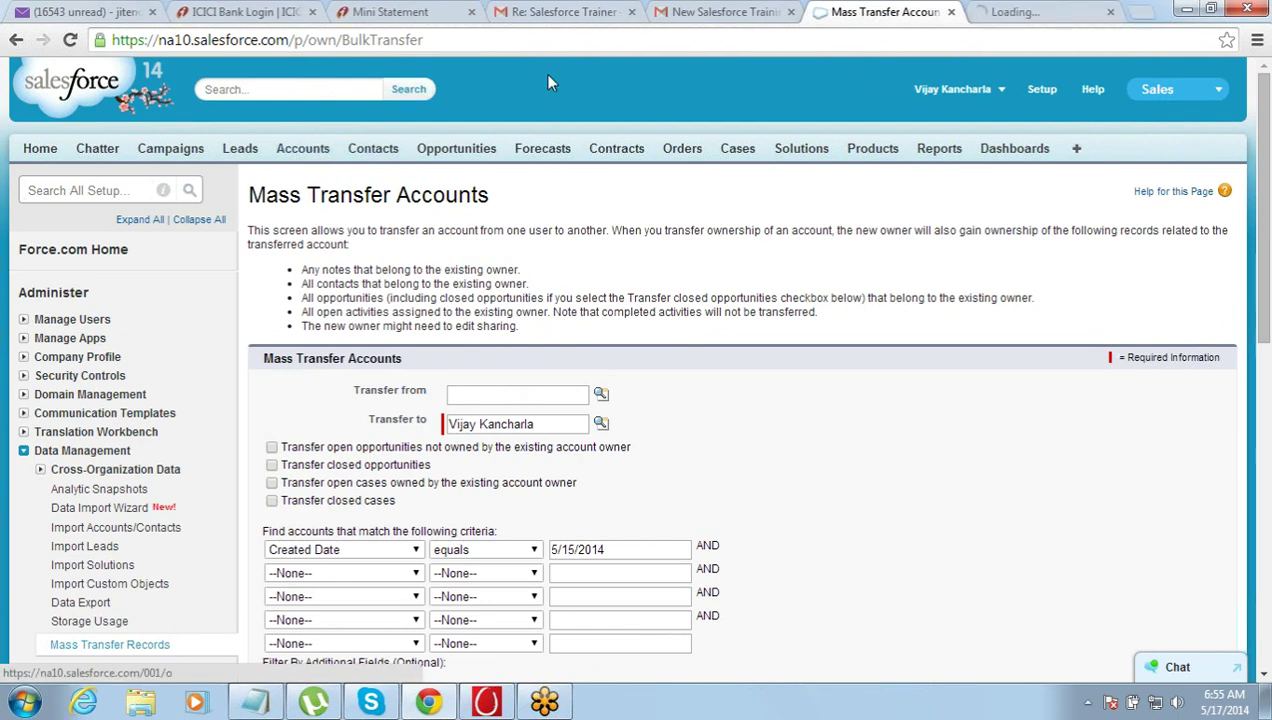
click(1043, 11)
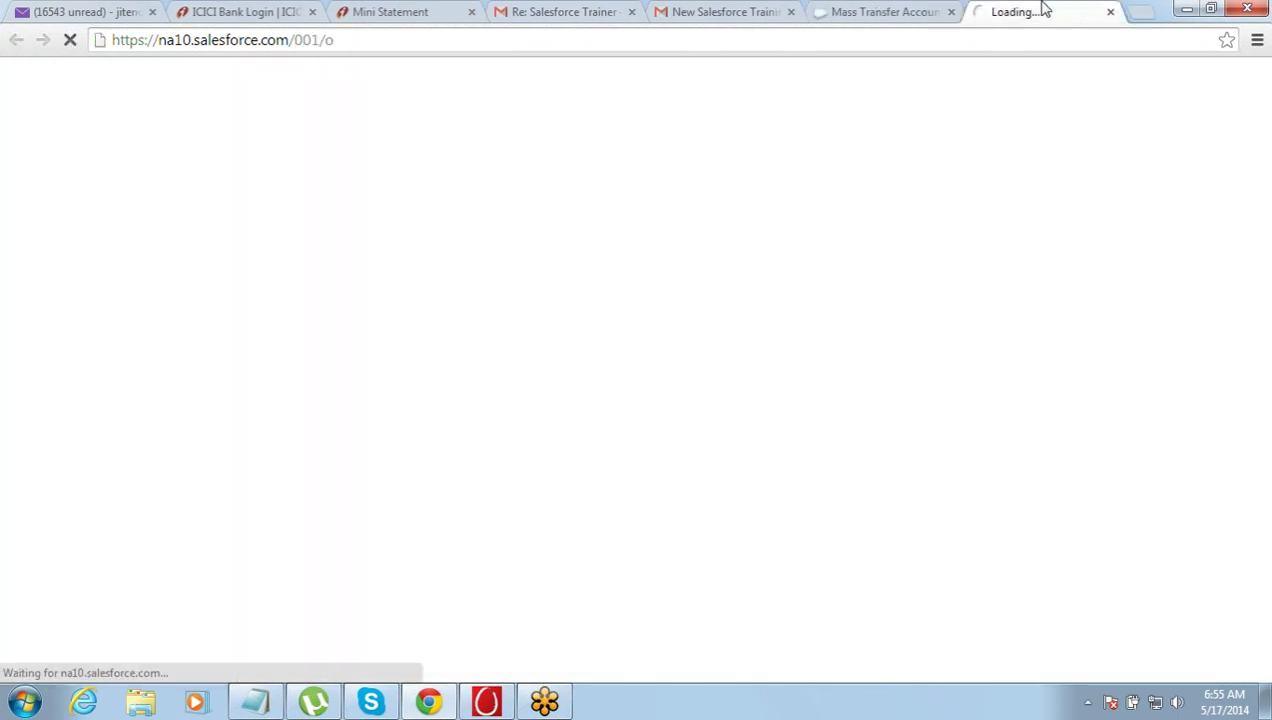
click(890, 11)
click(1010, 11)
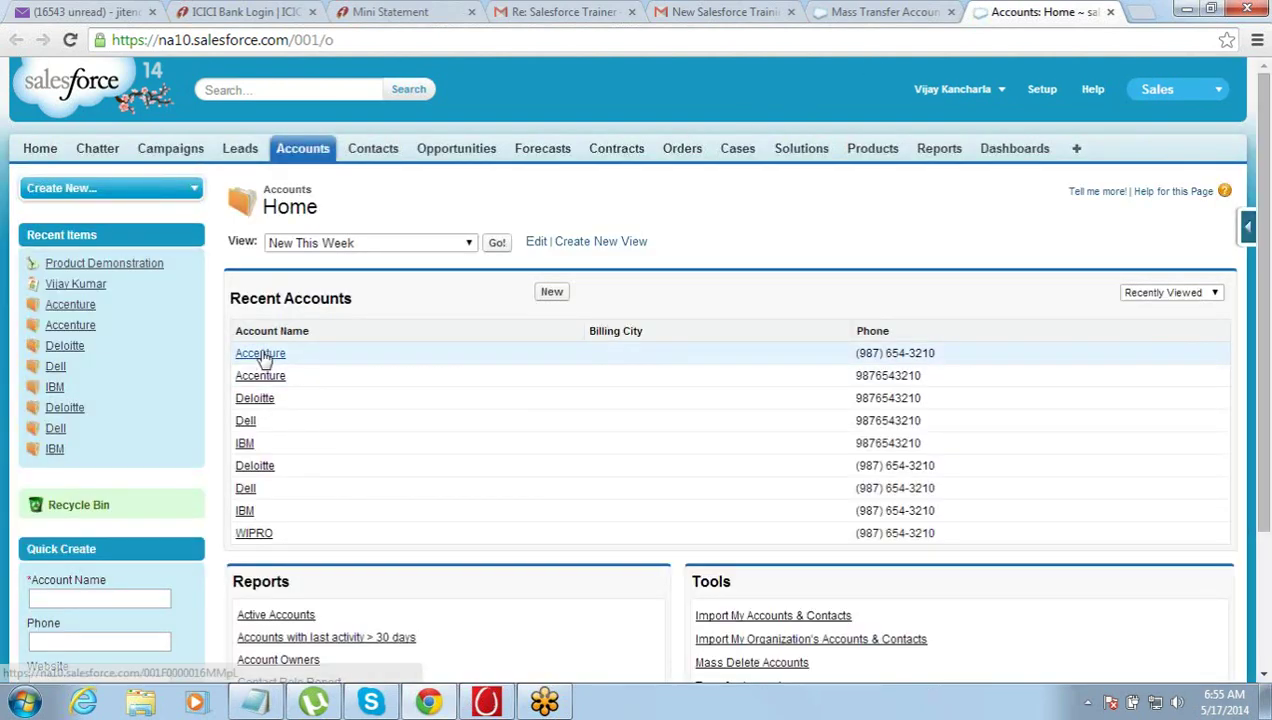
click(262, 356)
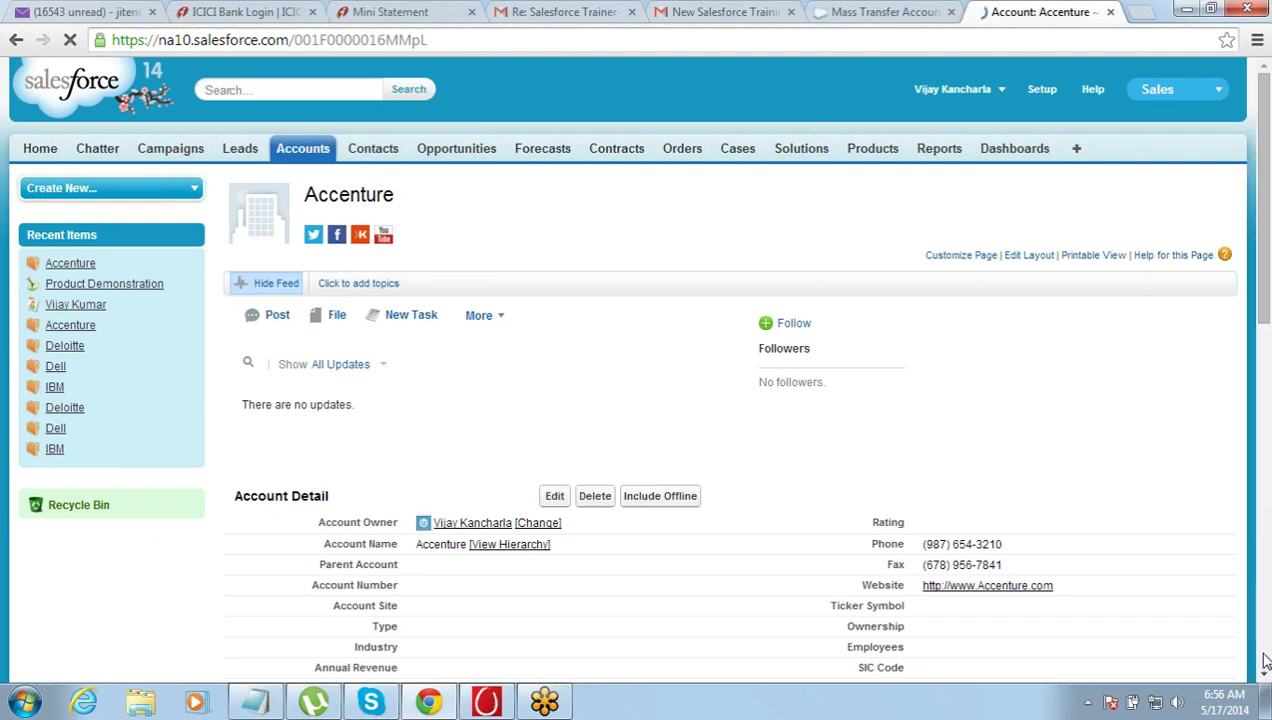
click(1263, 678)
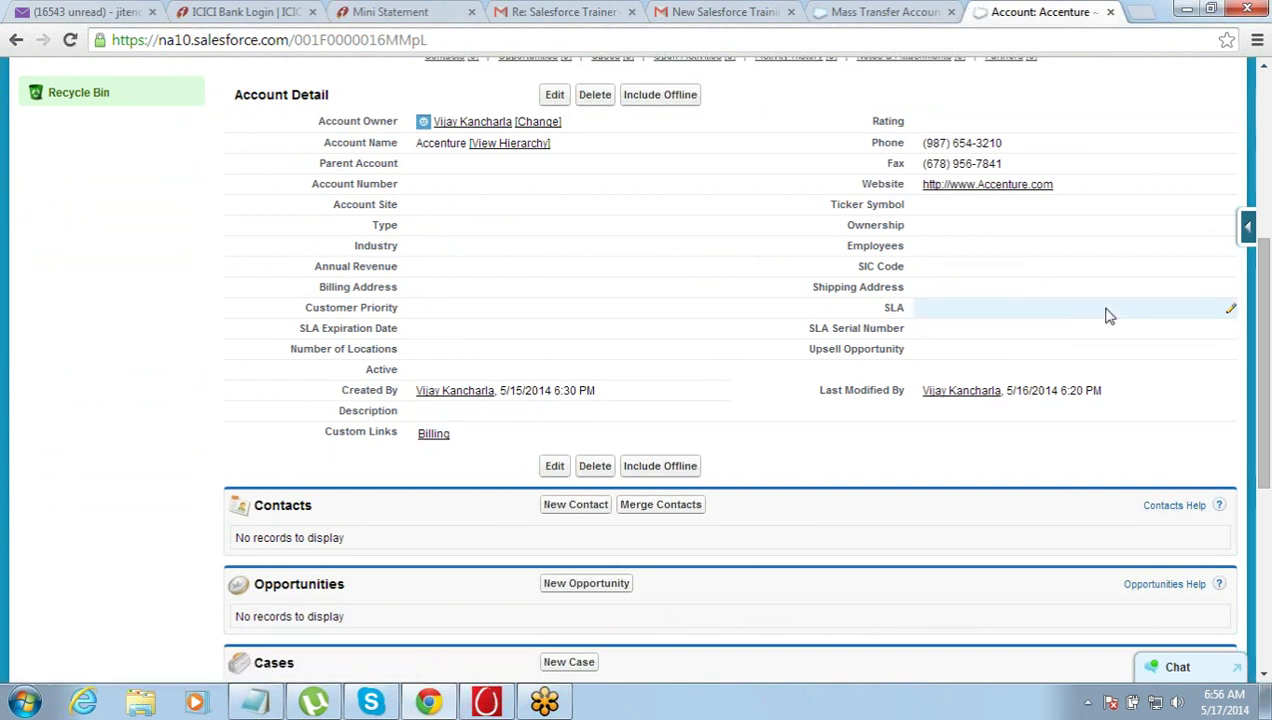
Return to the Mass Transfer Accounts page and rerun the search for accounts with Created Date equal to 5/15/2014
click(886, 11)
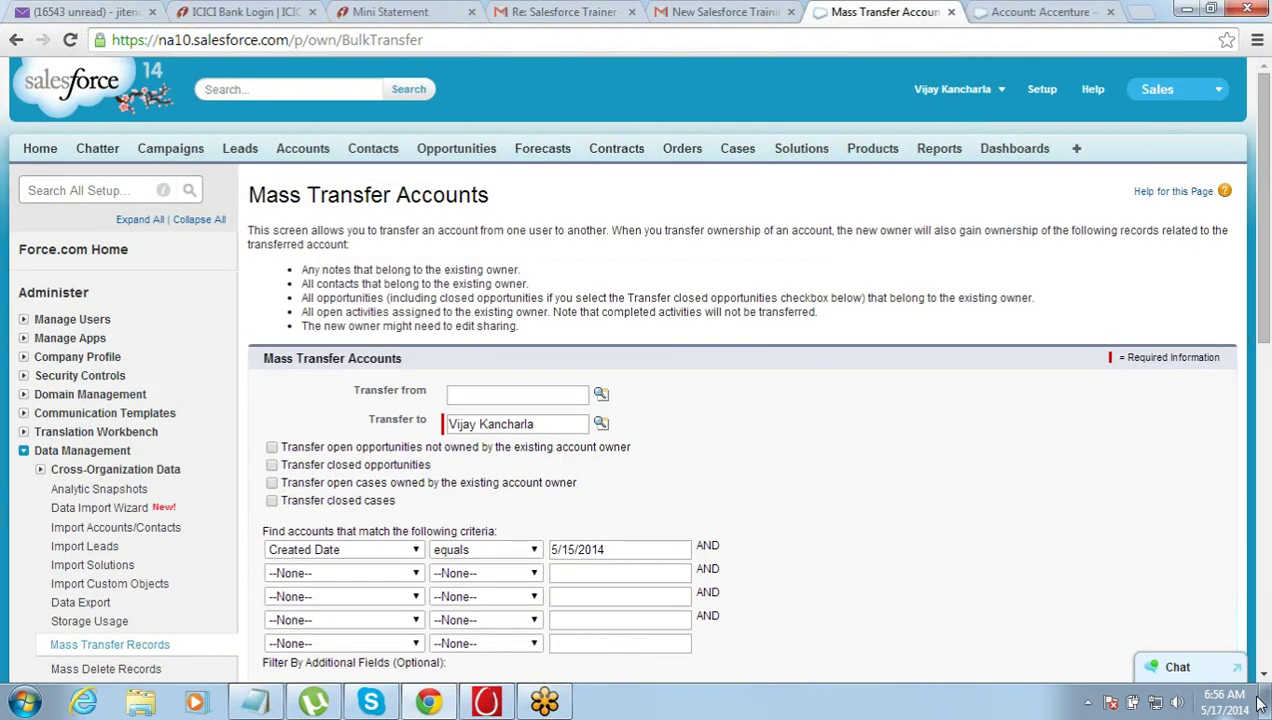
drag(1262, 676, 1262, 676)
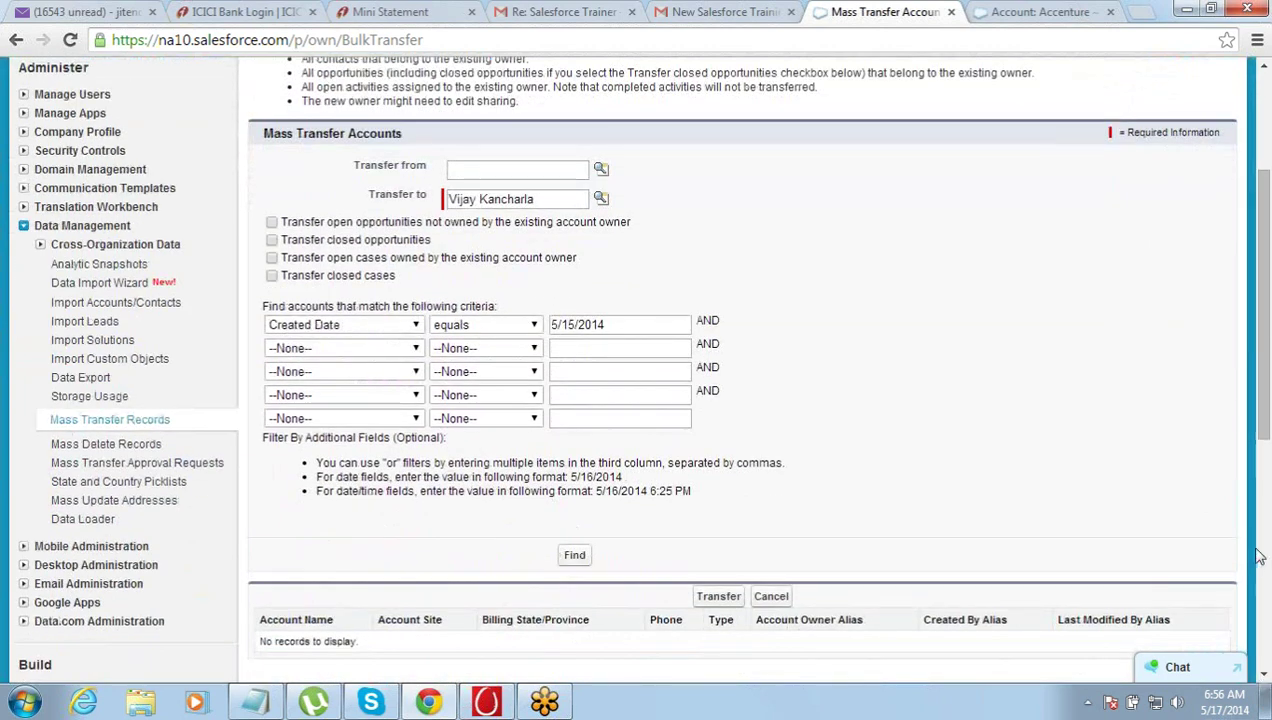
mouse_move(1258, 444)
mouse_down()
mouse_move(1247, 364)
mouse_move(1247, 428)
mouse_up()
scroll(1247, 428, down, 1)
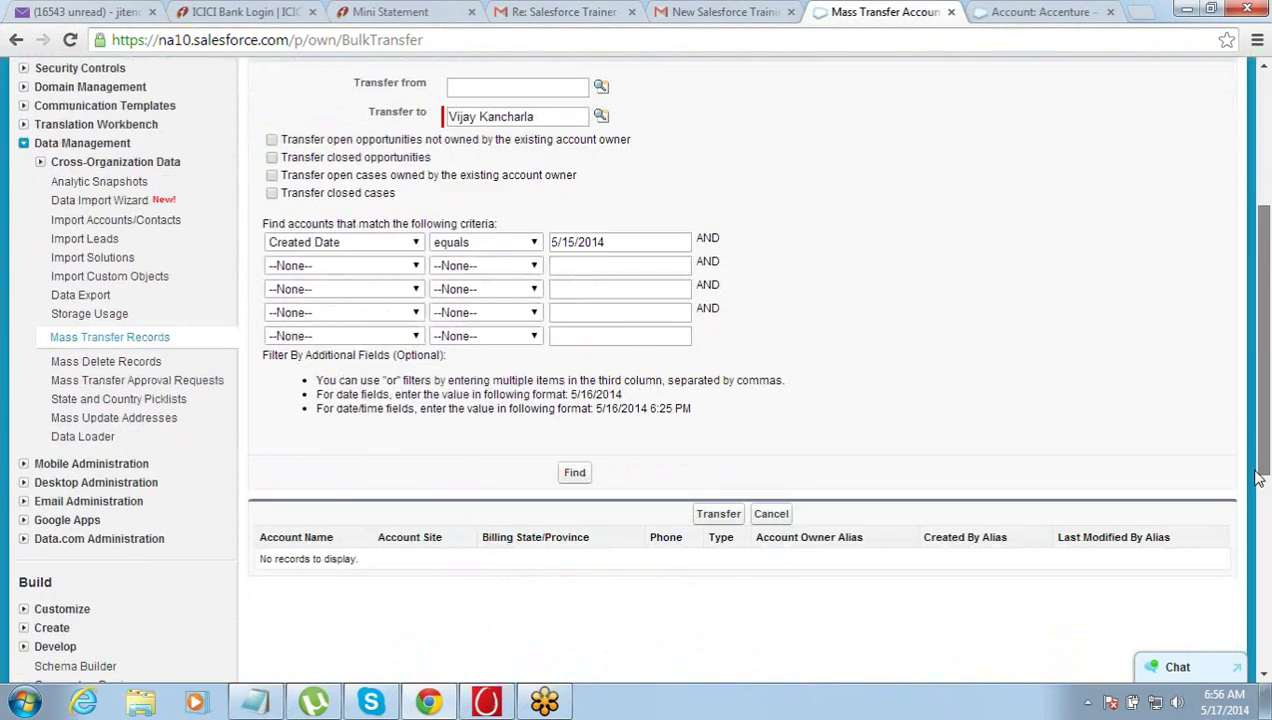
click(574, 475)
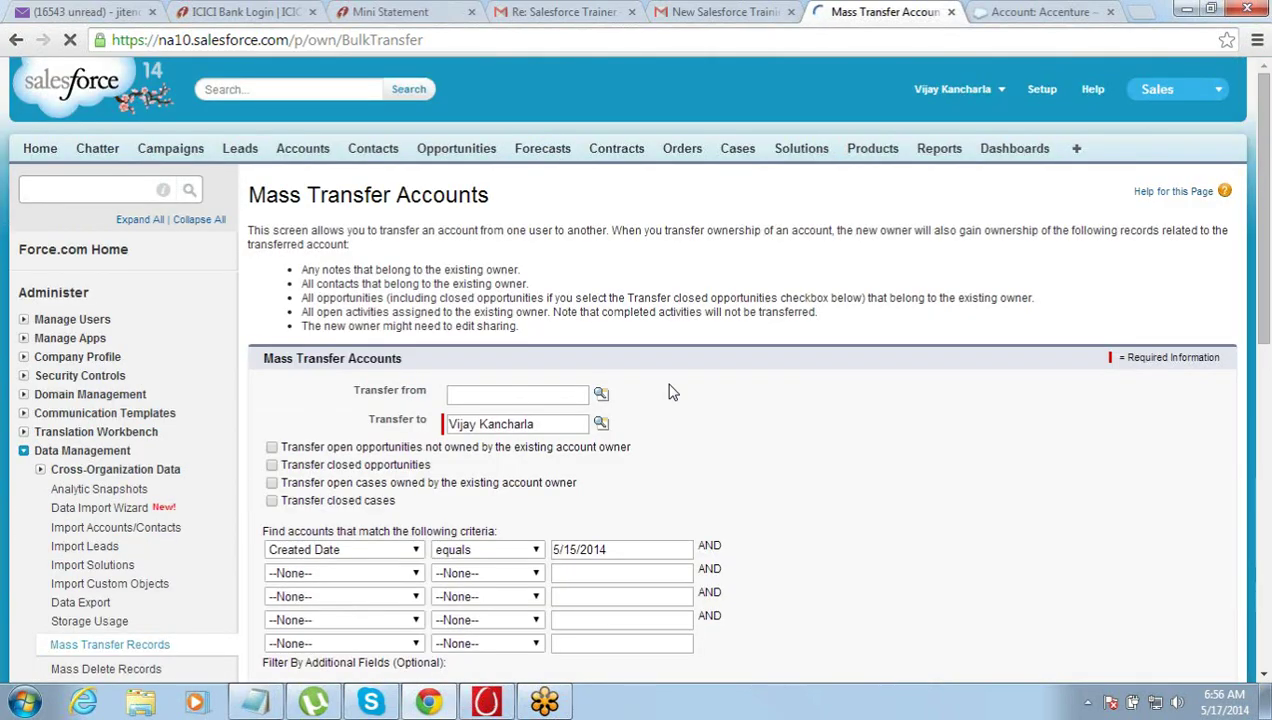
click(1262, 676)
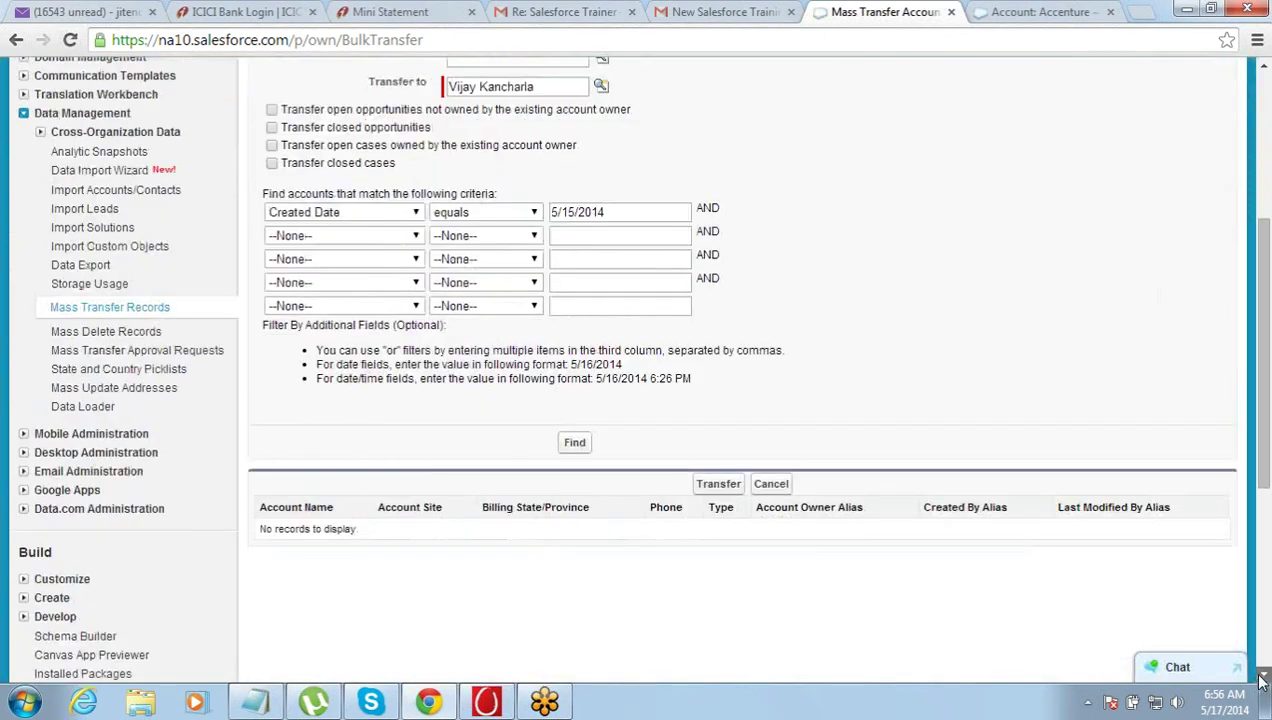
click(1262, 678)
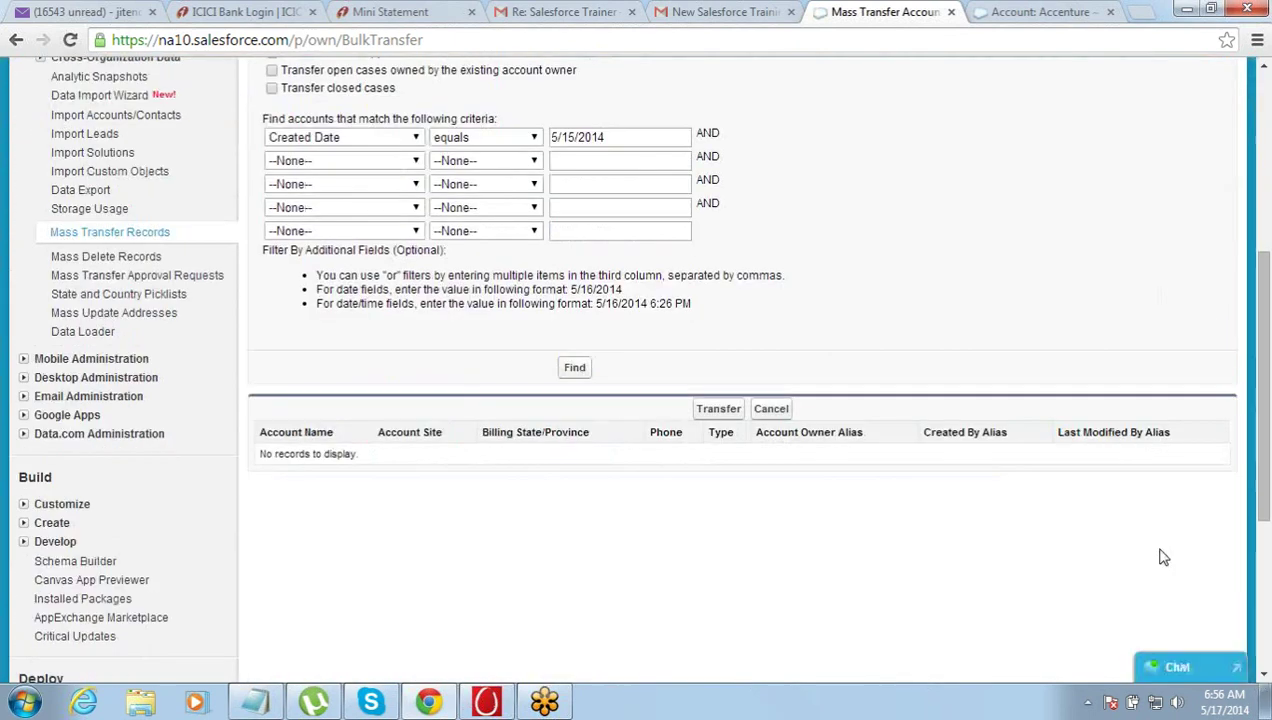
Highlight the Transfer to user and the Transfer from and Transfer to labels in the mass transfer form
click(1264, 66)
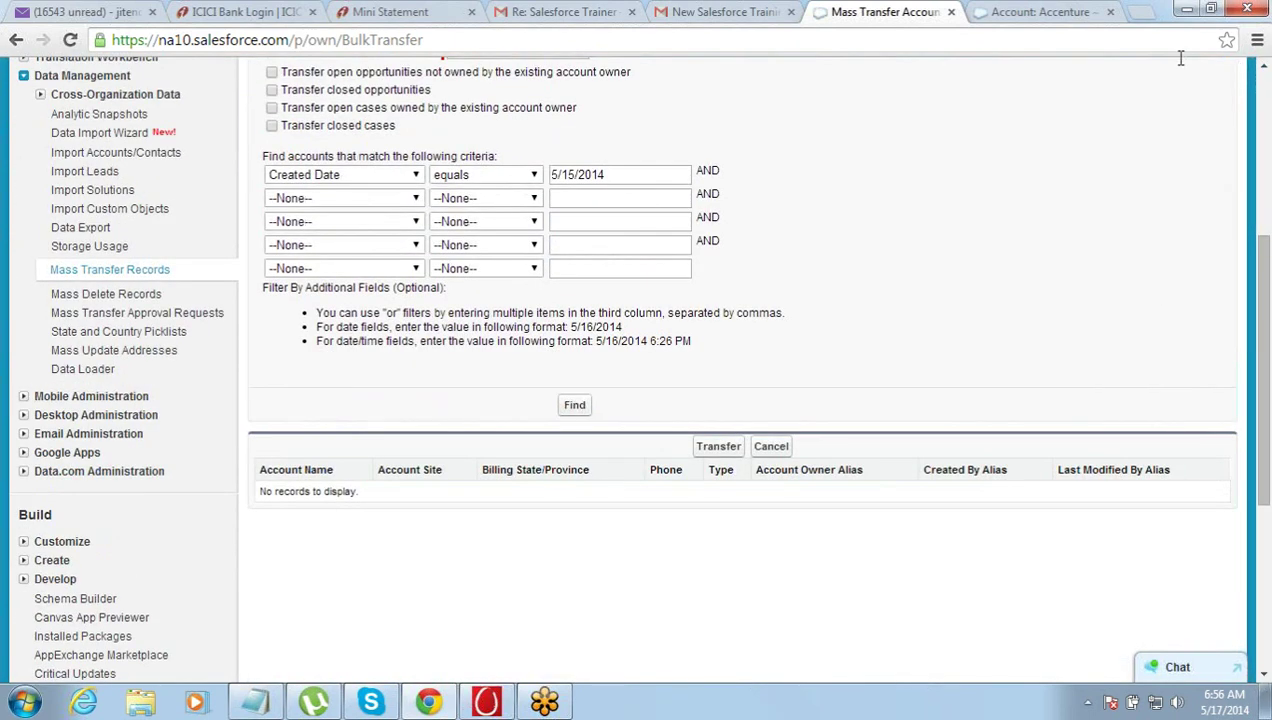
click(1264, 66)
click(1264, 66)
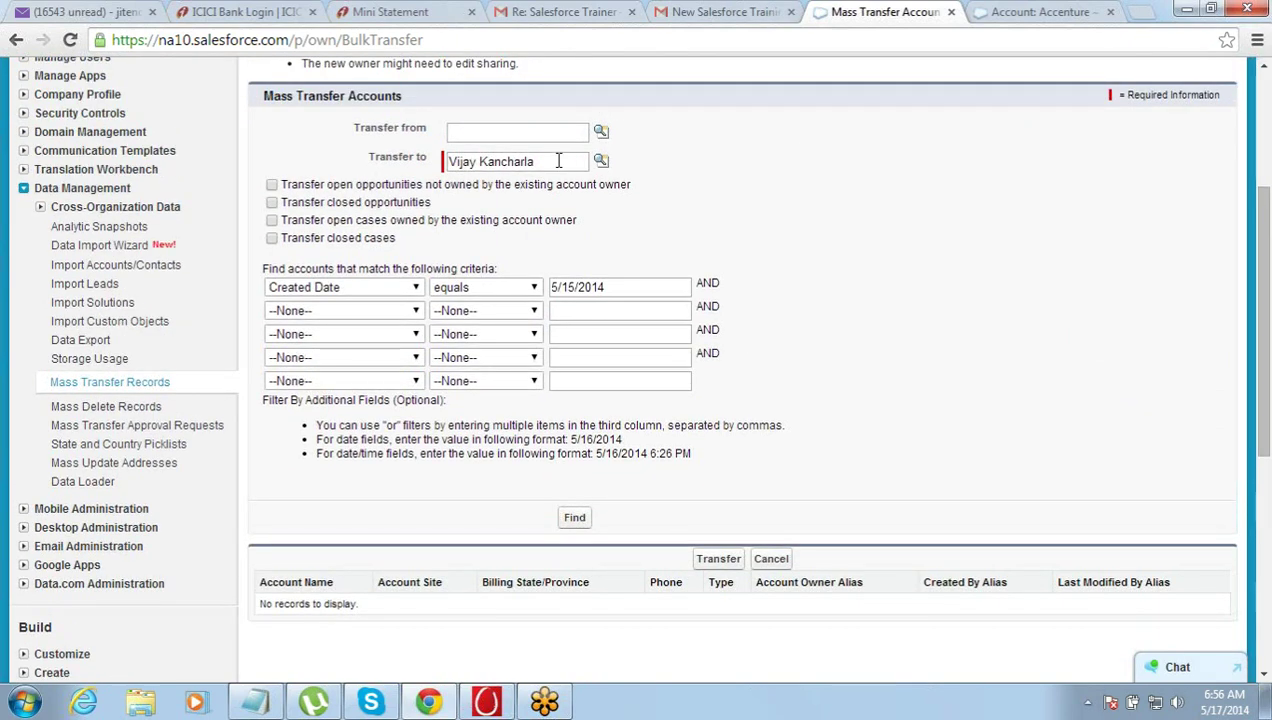
drag(559, 163, 321, 160)
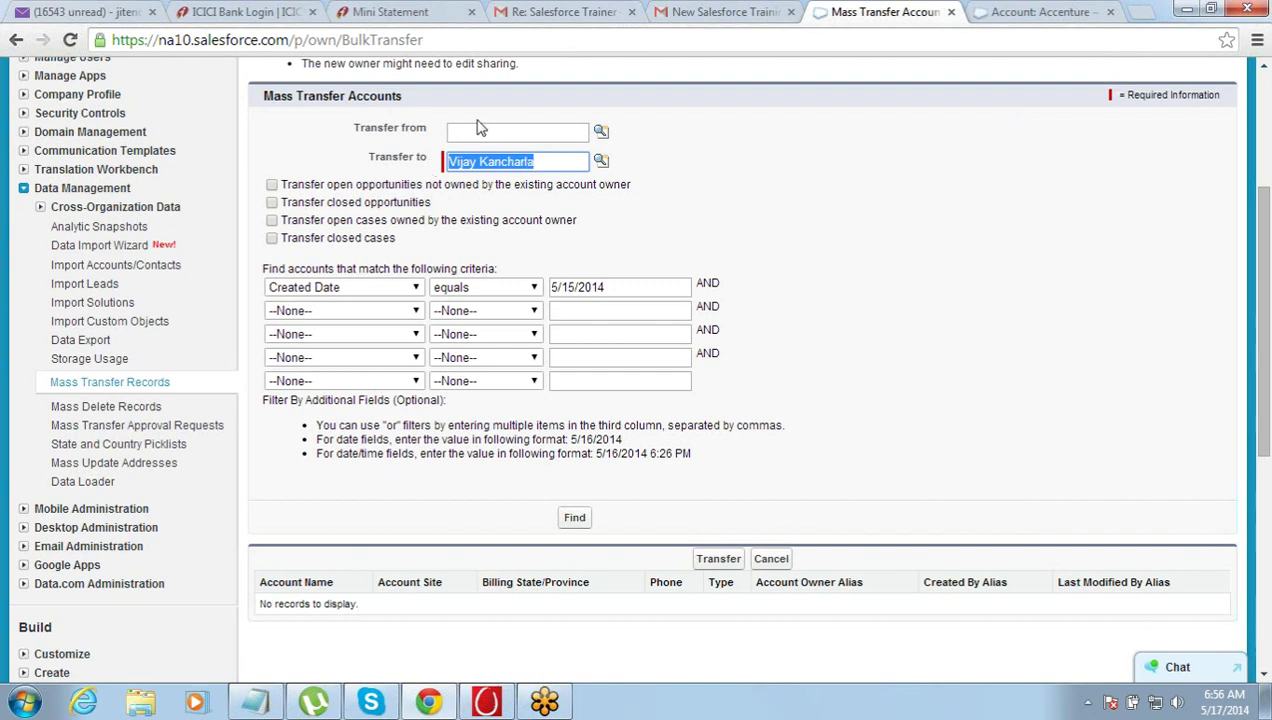
drag(350, 128, 431, 126)
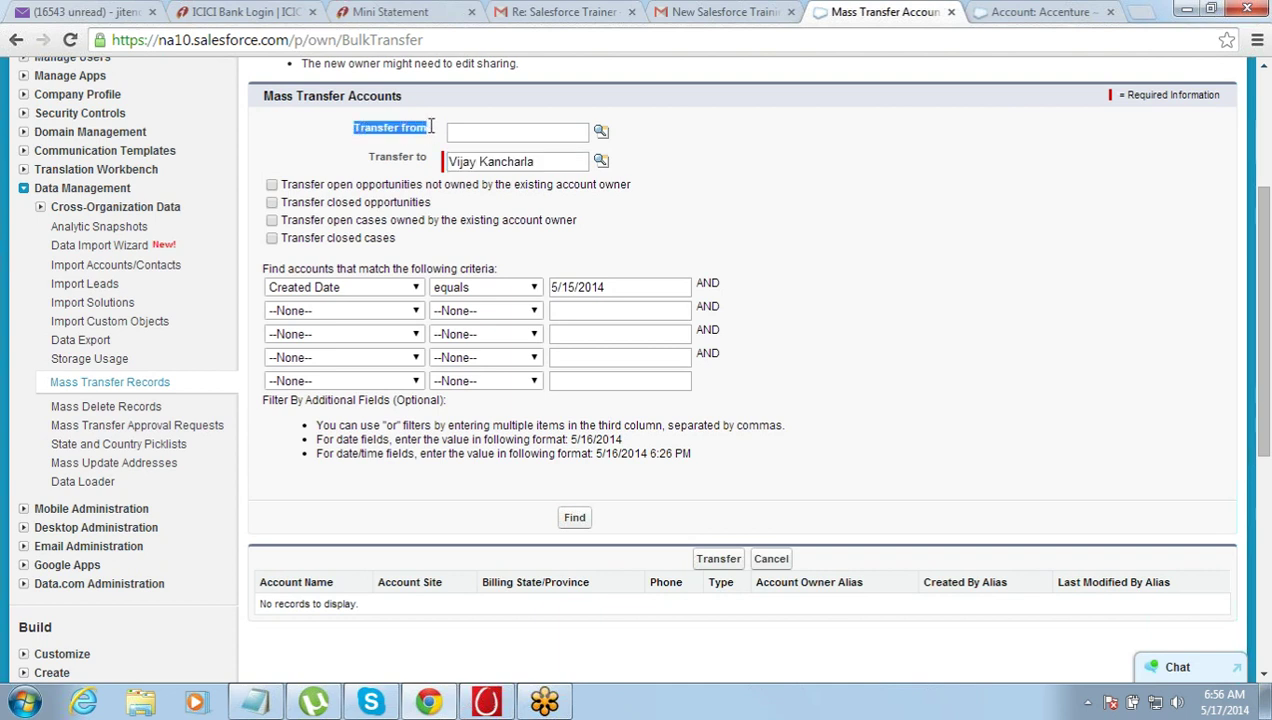
drag(366, 157, 432, 157)
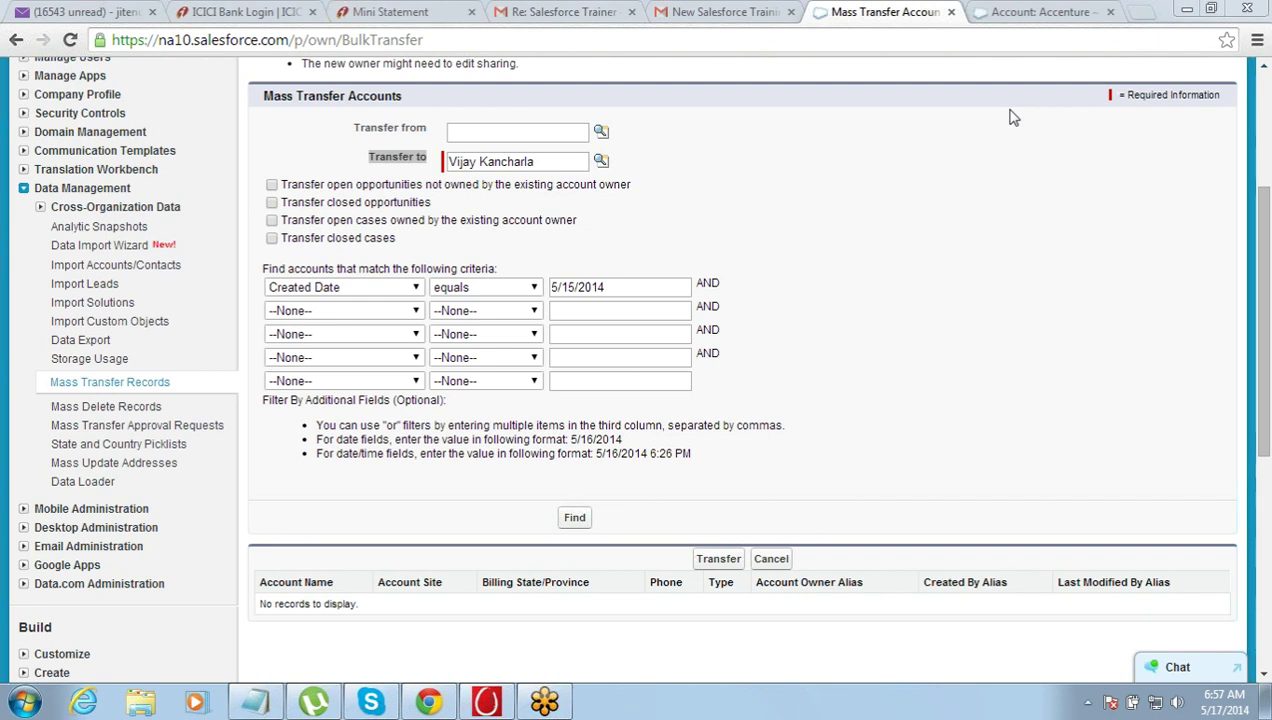
Clear the Transfer to user, view the recently viewed users in its lookup, and close the lookup without choosing one
triple_click(560, 161)
key(BackSpace)
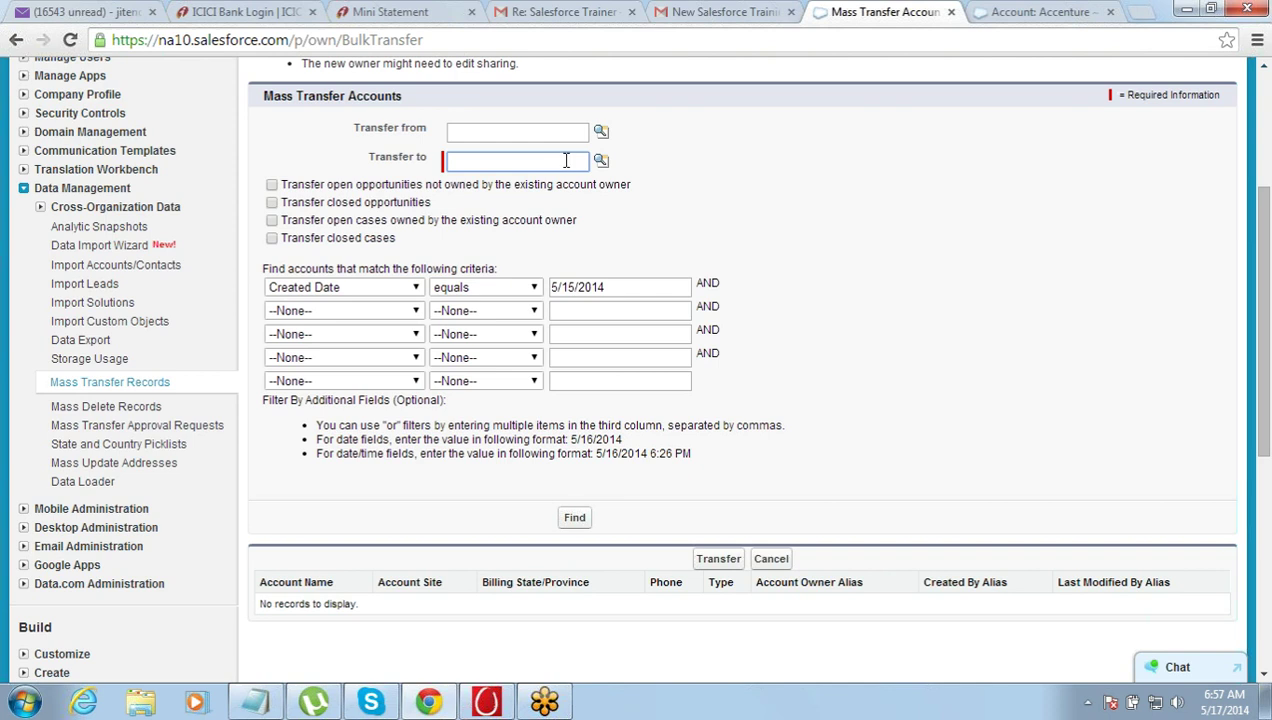
click(601, 162)
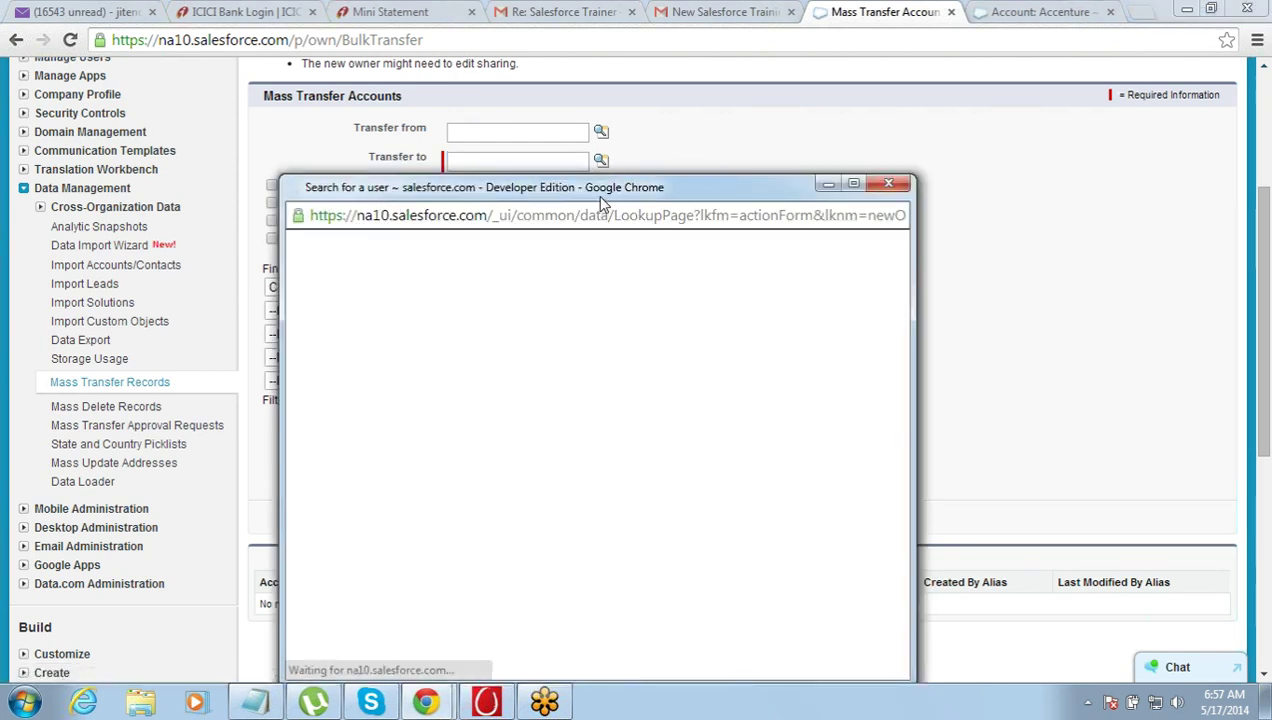
drag(596, 197, 645, 107)
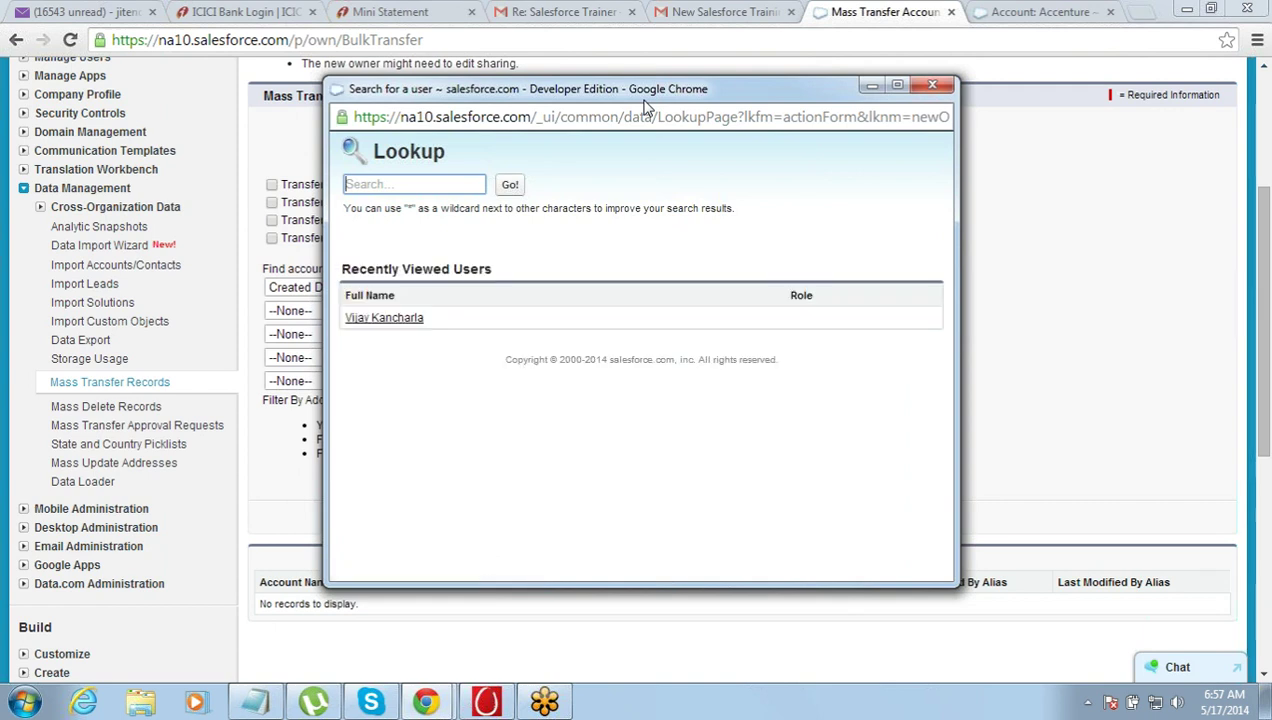
click(1255, 127)
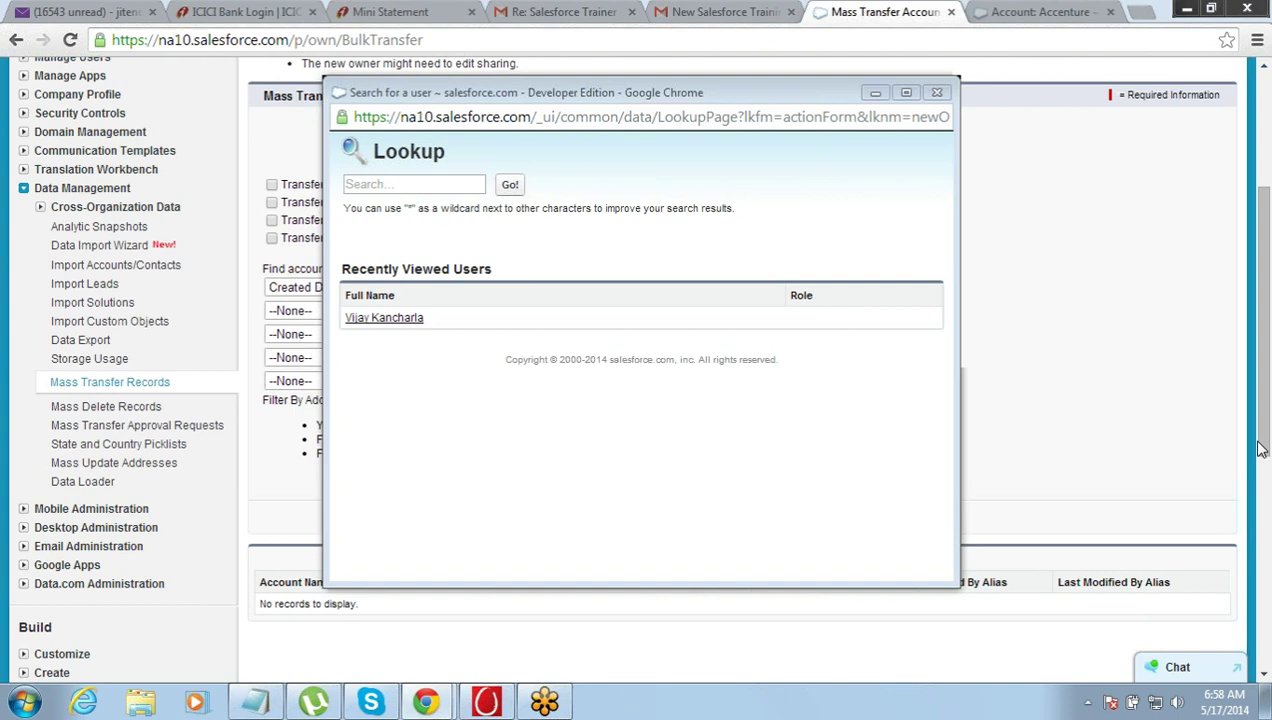
click(936, 93)
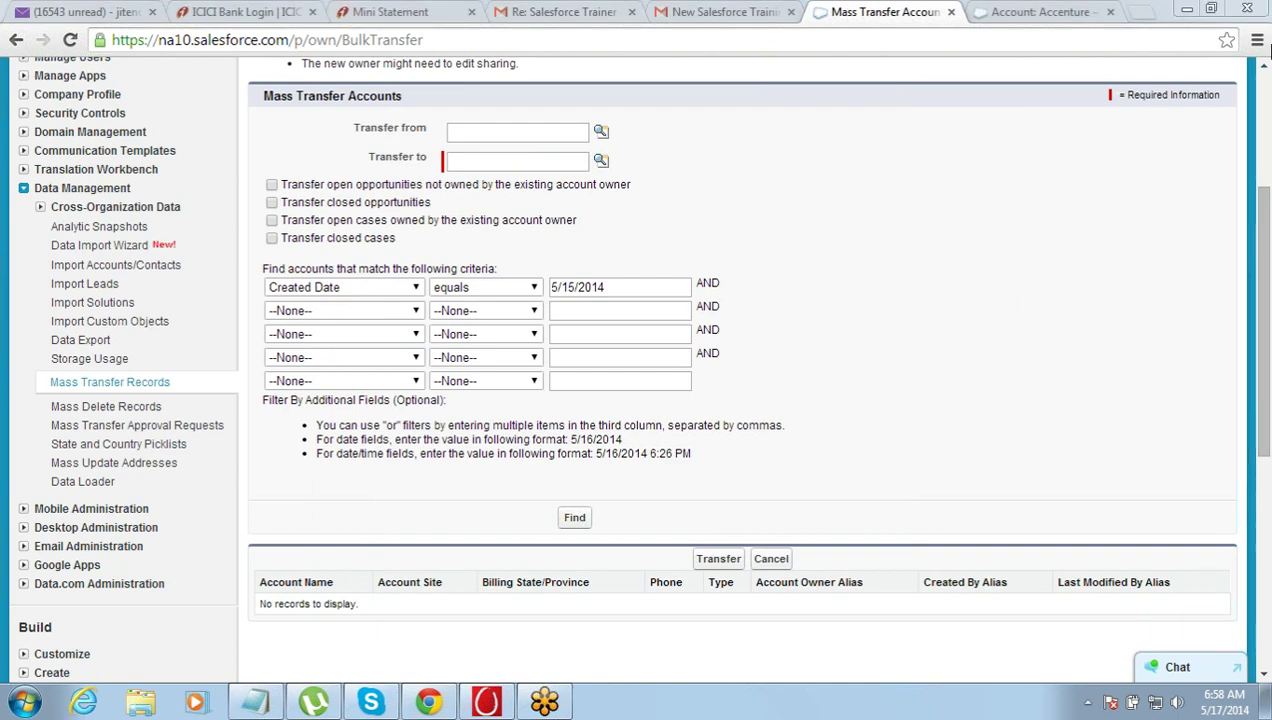
Review the mass transfer form once more and switch to the Salesforce Training notes in Notepad
scroll(1262, 68, up, 3)
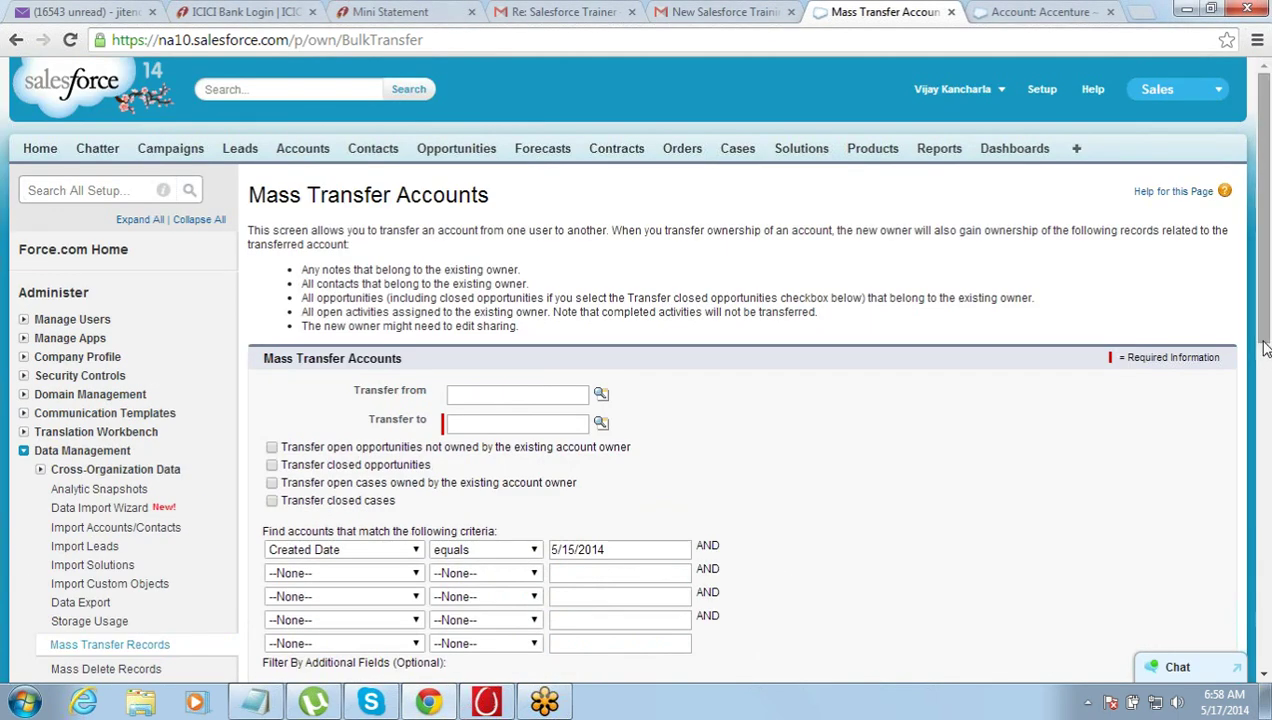
scroll(1266, 440, down, 2)
drag(1266, 440, 1266, 465)
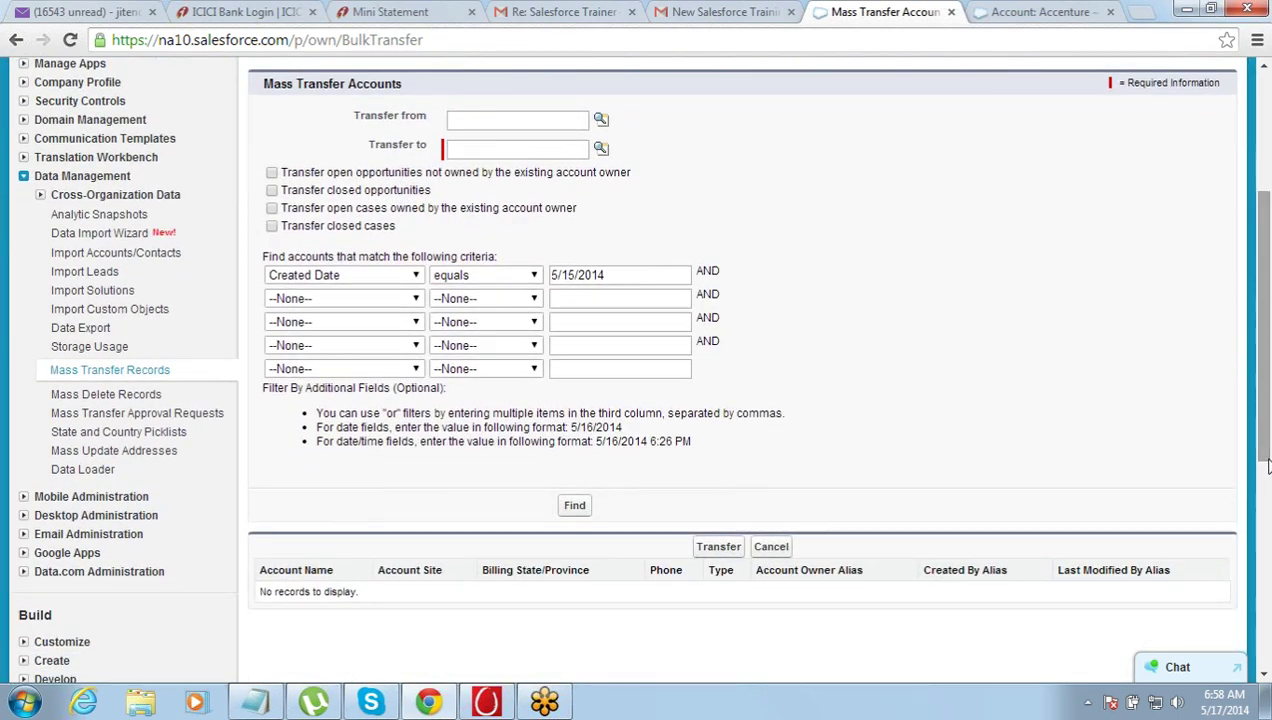
click(252, 706)
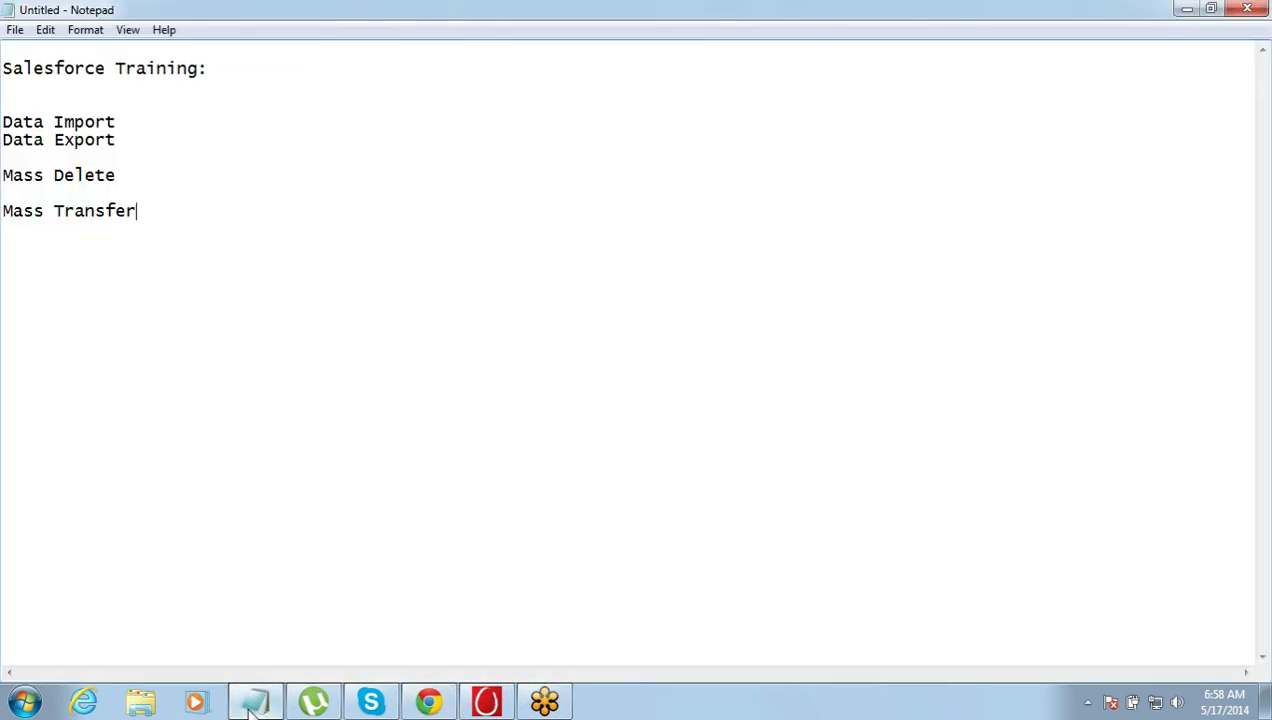